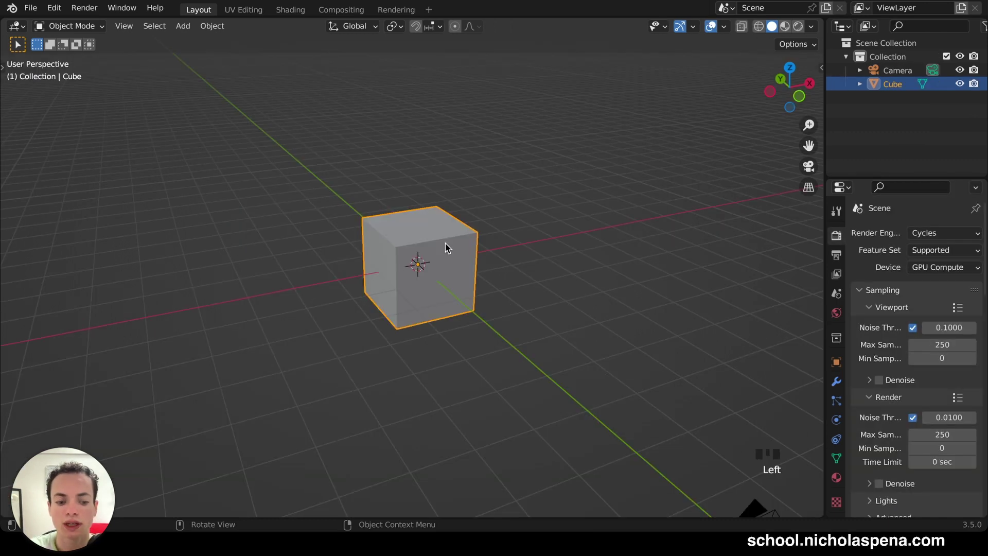
Delete the default cube and add a mesh plane in its place
{"action": "double_click", "coordinate": [445, 245]}
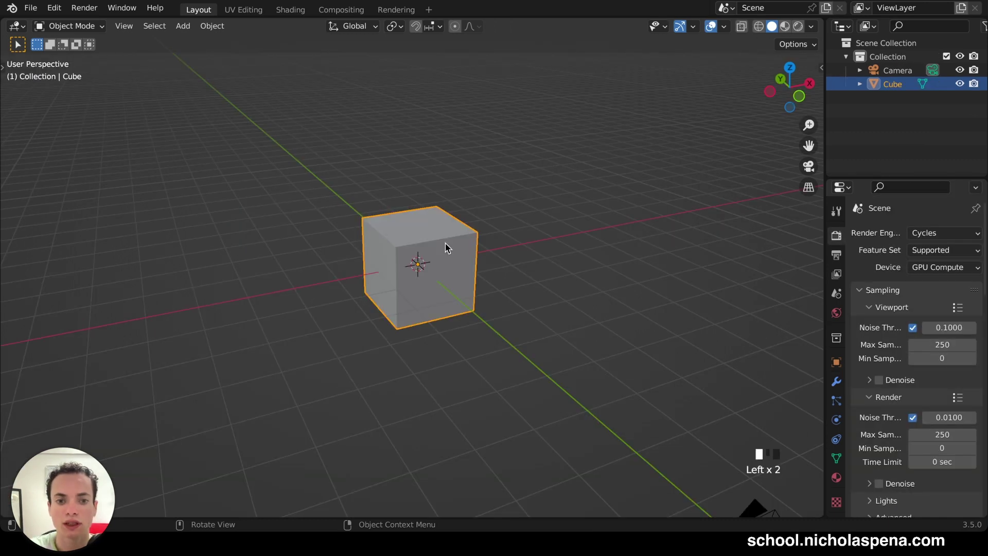
{"action": "key", "text": "x"}
{"action": "left_click", "coordinate": [427, 248]}
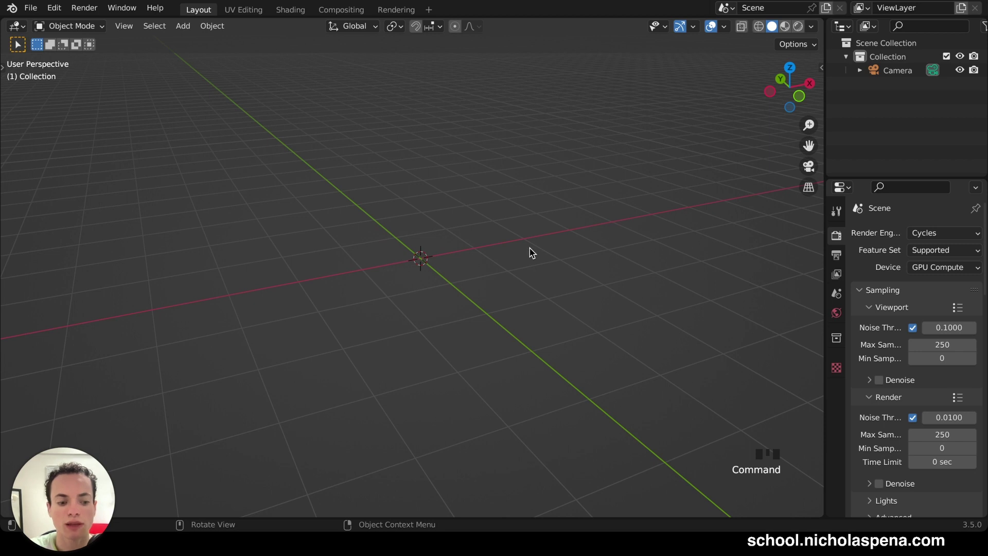
{"action": "key", "text": "shift+a"}
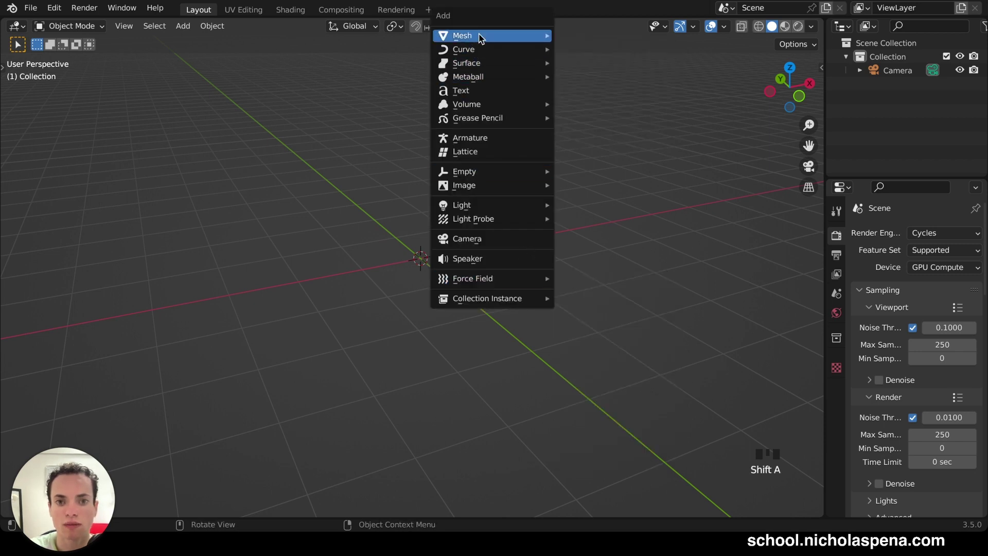
{"action": "mouse_move", "coordinate": [480, 37]}
{"action": "left_click", "coordinate": [586, 36]}
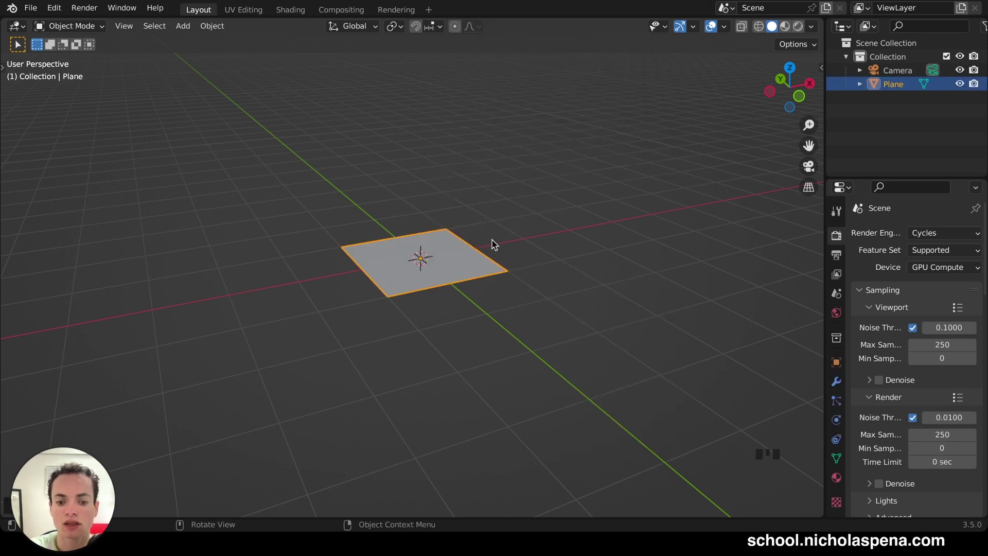
From top view, scale the plane along X into a wide flag-shaped rectangle
{"action": "left_click", "coordinate": [791, 69]}
{"action": "scroll", "coordinate": [504, 242], "scroll_direction": "up", "scroll_amount": 2}
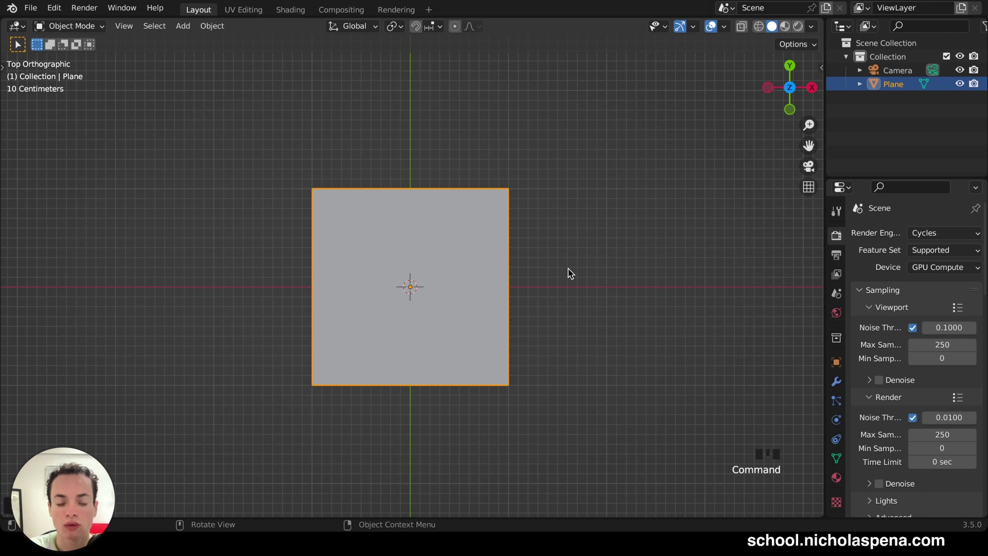
{"action": "key", "text": "s"}
{"action": "key", "text": "x"}
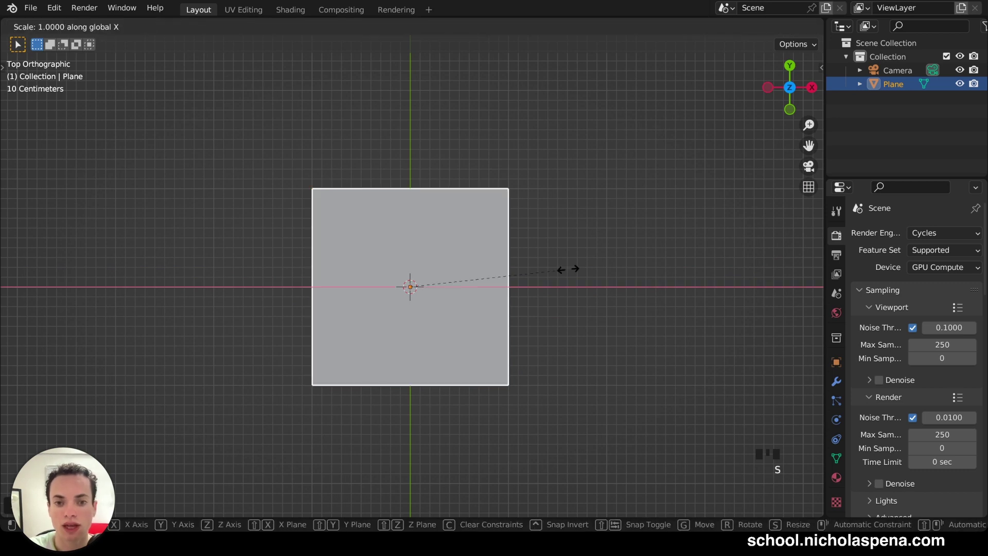
{"action": "left_click", "coordinate": [689, 261]}
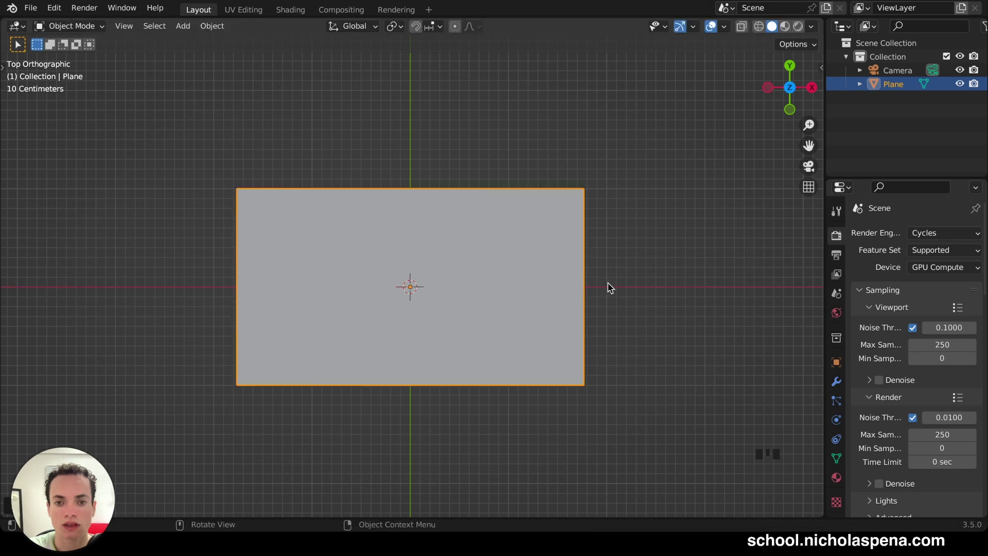
{"action": "middle_click_drag", "start_coordinate": [608, 287], "coordinate": [608, 288]}
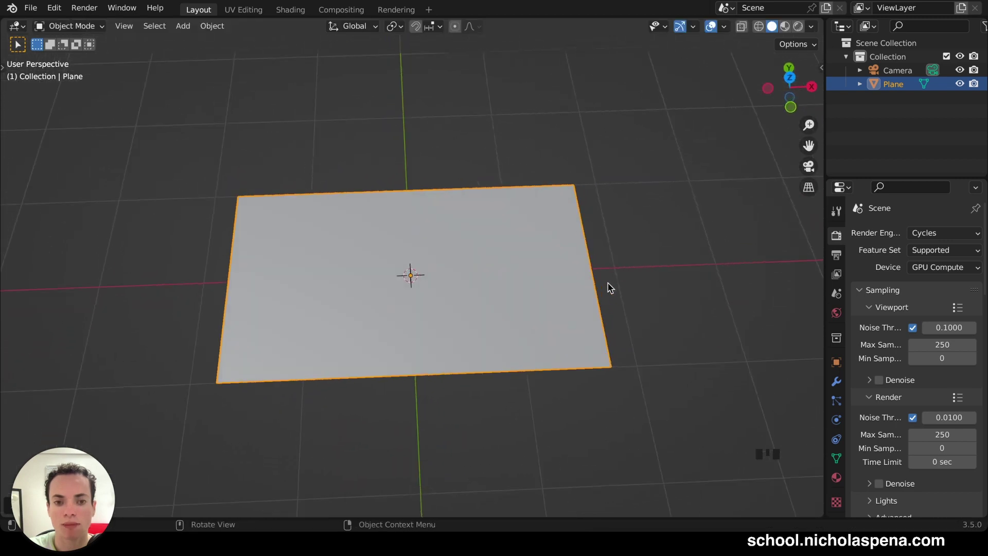
{"action": "left_click", "coordinate": [212, 26]}
Apply the plane's scale through Object > Apply > Scale
{"action": "mouse_move", "coordinate": [245, 95]}
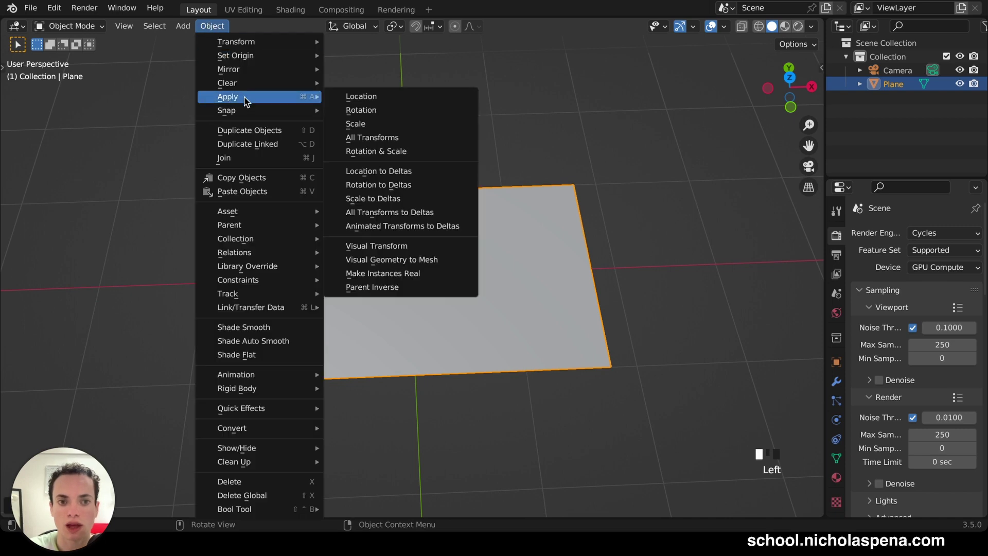
{"action": "left_click", "coordinate": [360, 122]}
{"action": "scroll", "coordinate": [469, 260], "scroll_direction": "down", "scroll_amount": 8, "text": "super"}
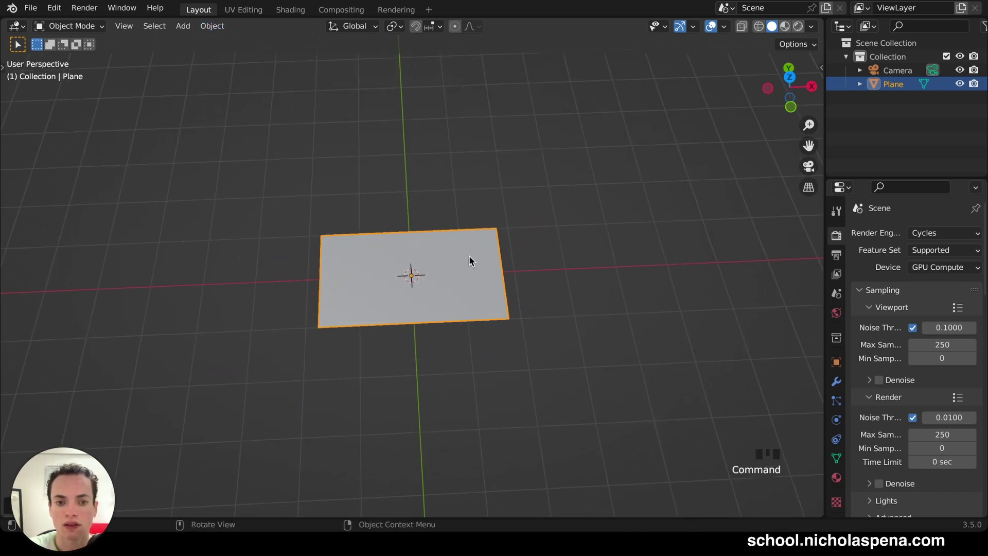
{"action": "scroll", "coordinate": [468, 256], "scroll_direction": "up", "scroll_amount": 6}
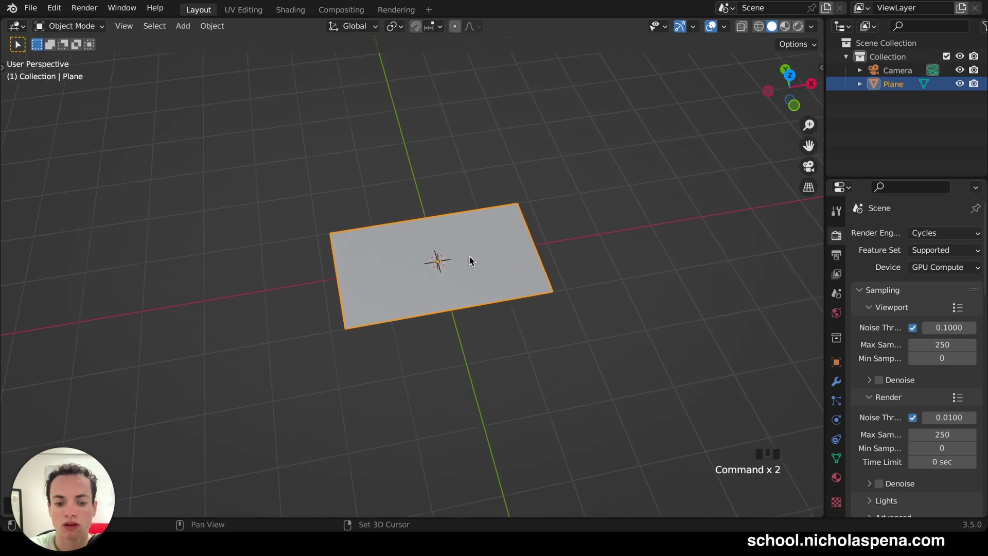
{"action": "scroll", "coordinate": [469, 255], "scroll_direction": "up", "scroll_amount": 3}
Rotate the plane 90° about the X axis so it stands upright
{"action": "key", "text": "r"}
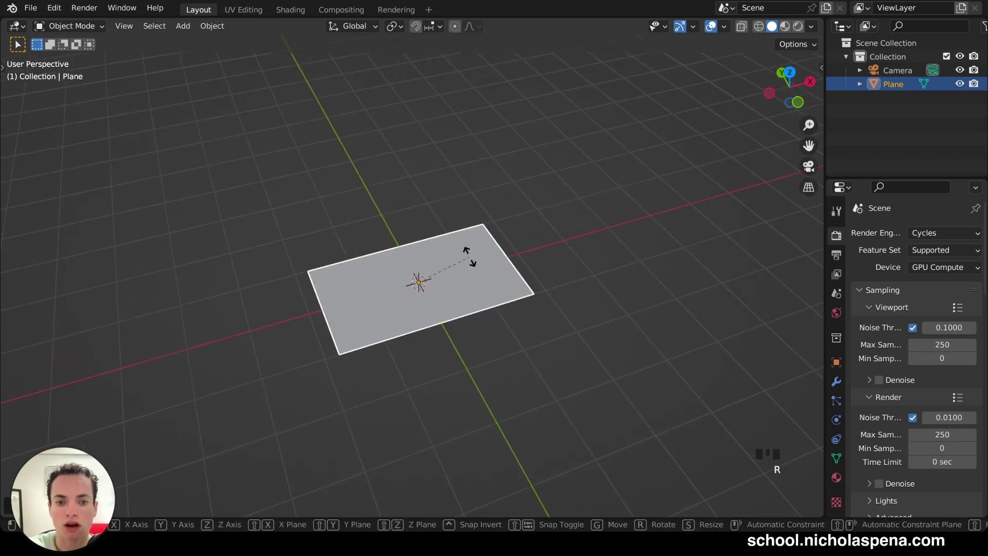
{"action": "key", "text": "x"}
{"action": "type", "text": "90"}
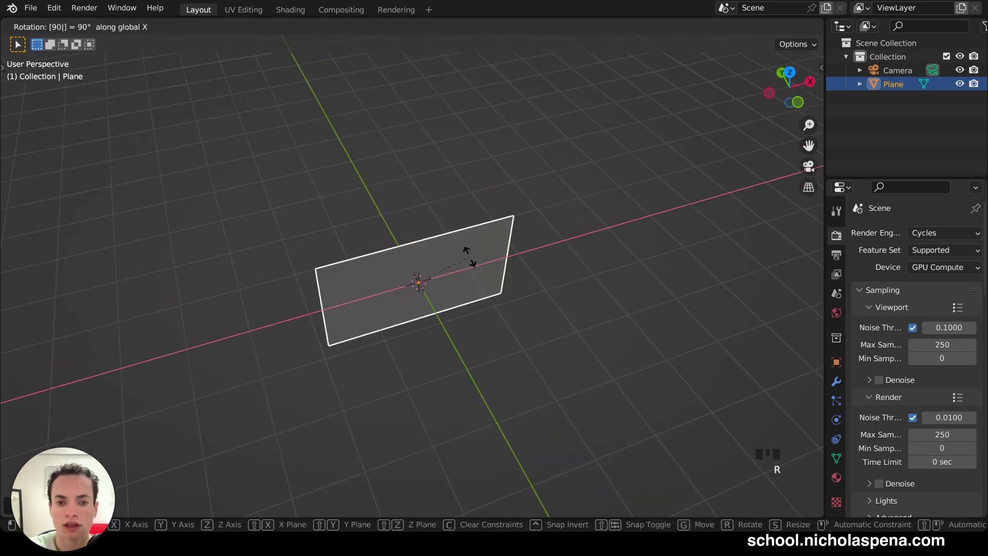
{"action": "key", "text": "Return"}
Move the upright plane up along Z above the ground grid
{"action": "scroll", "coordinate": [468, 257], "scroll_direction": "up", "scroll_amount": 5}
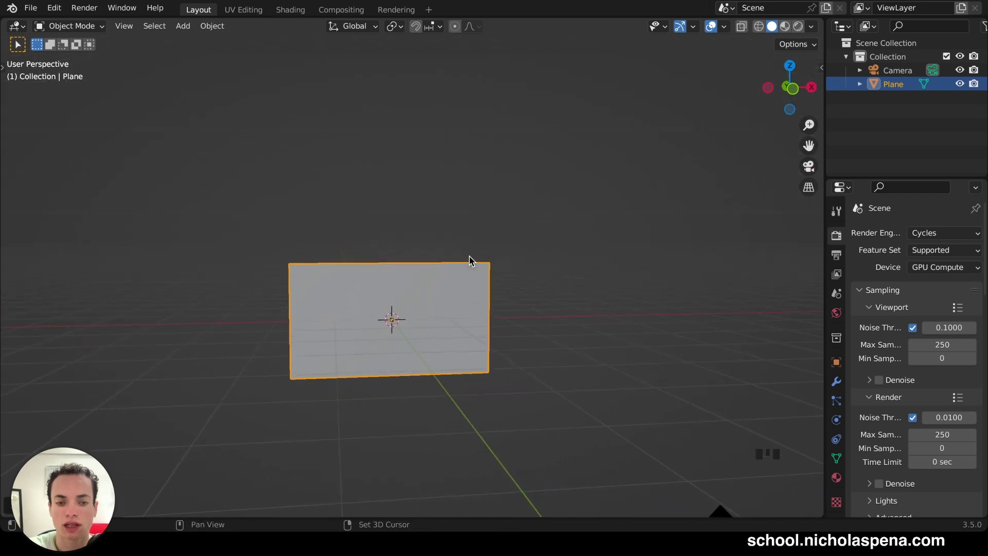
{"action": "scroll", "coordinate": [470, 257], "scroll_direction": "up", "scroll_amount": 2}
{"action": "key", "text": "g"}
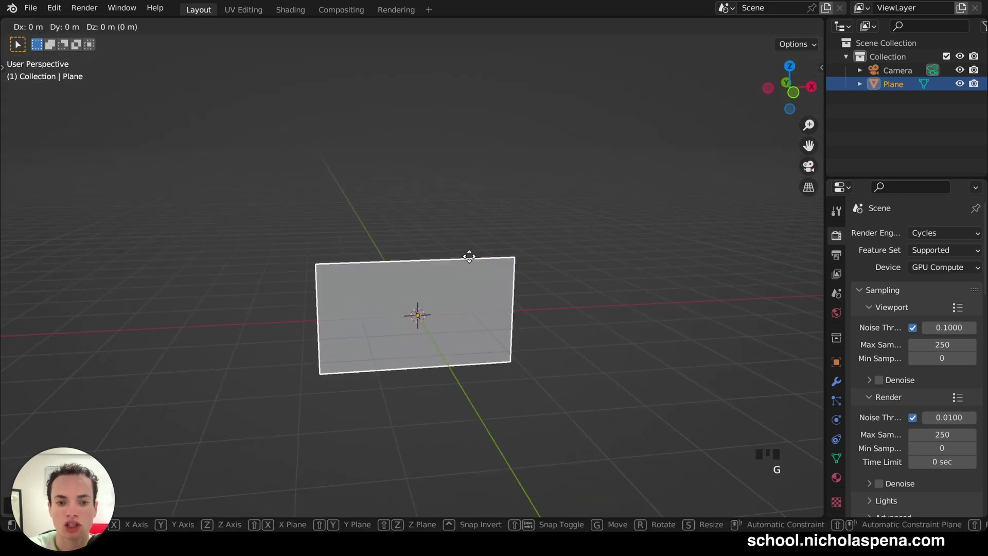
{"action": "key", "text": "z"}
{"action": "left_click", "coordinate": [460, 111]}
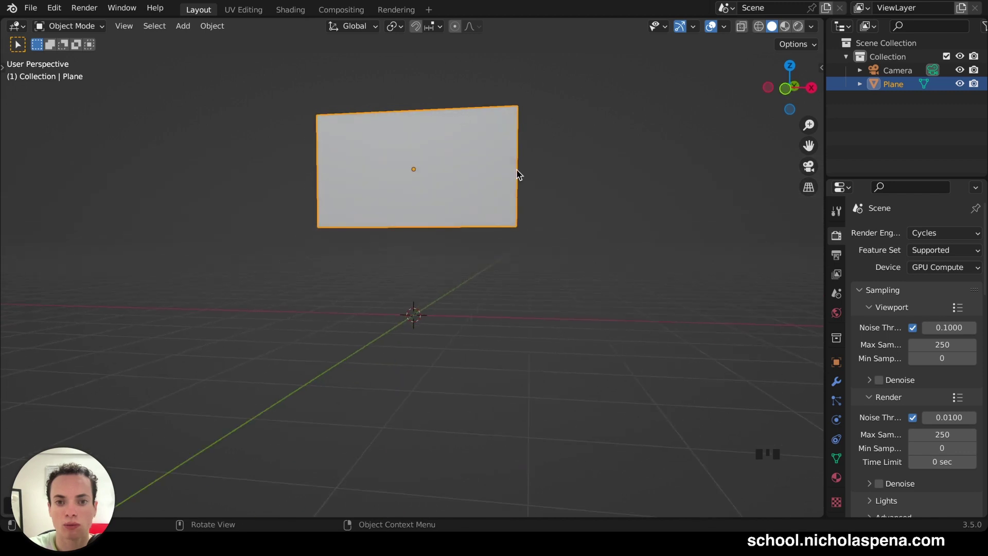
{"action": "key", "text": "shift+a"}
Add a cylinder and scale it thin and tall to form the pole
{"action": "mouse_move", "coordinate": [522, 257]}
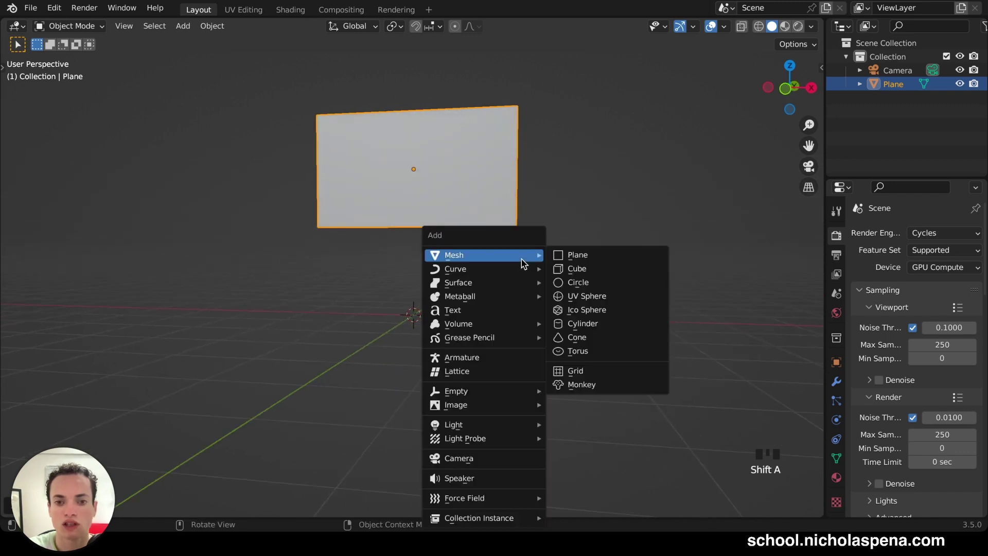
{"action": "left_click", "coordinate": [583, 327]}
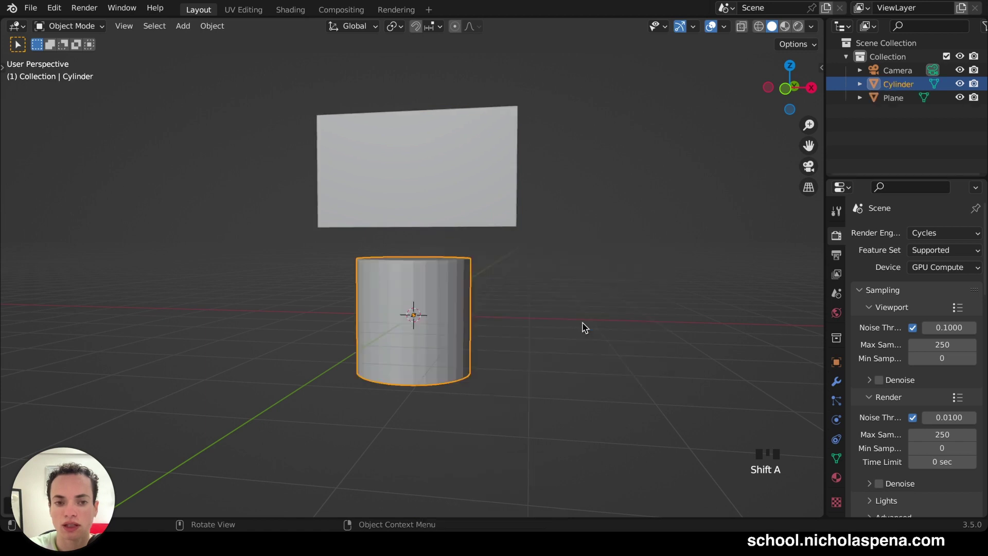
{"action": "scroll", "coordinate": [584, 326], "scroll_direction": "up", "scroll_amount": 1}
{"action": "key", "text": "s"}
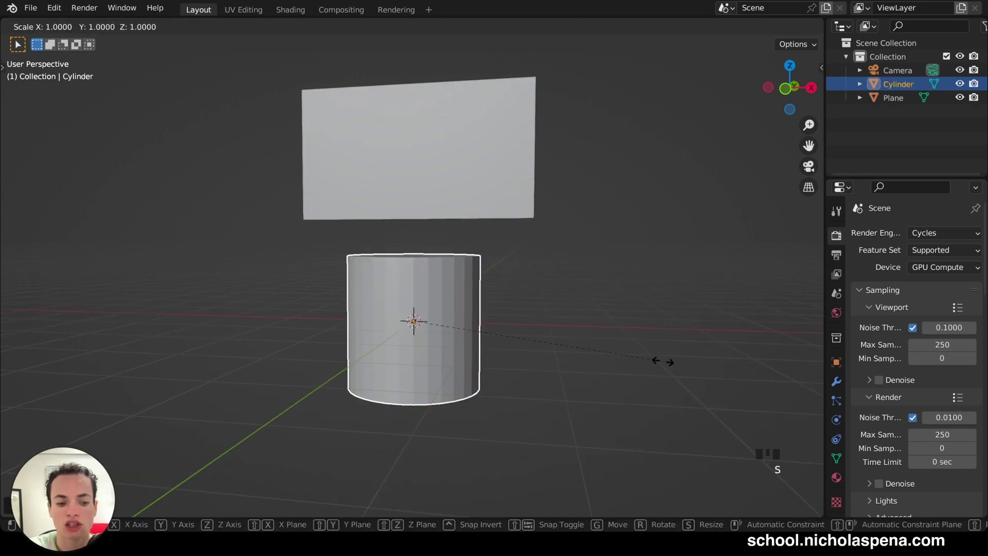
{"action": "key", "text": "shift+z"}
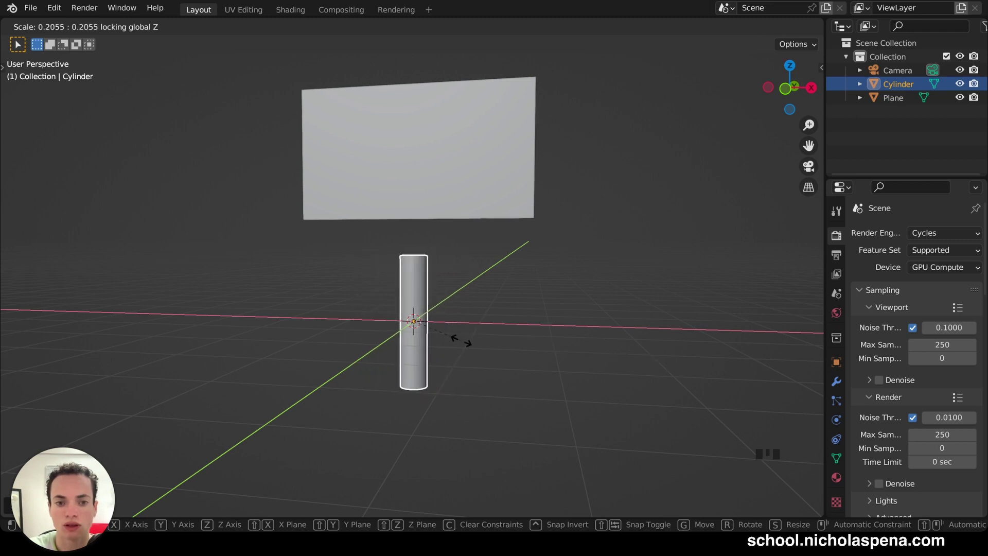
{"action": "left_click", "coordinate": [435, 335]}
{"action": "middle_click_drag", "start_coordinate": [457, 335], "coordinate": [478, 333]}
{"action": "key", "text": "s"}
{"action": "key", "text": "z"}
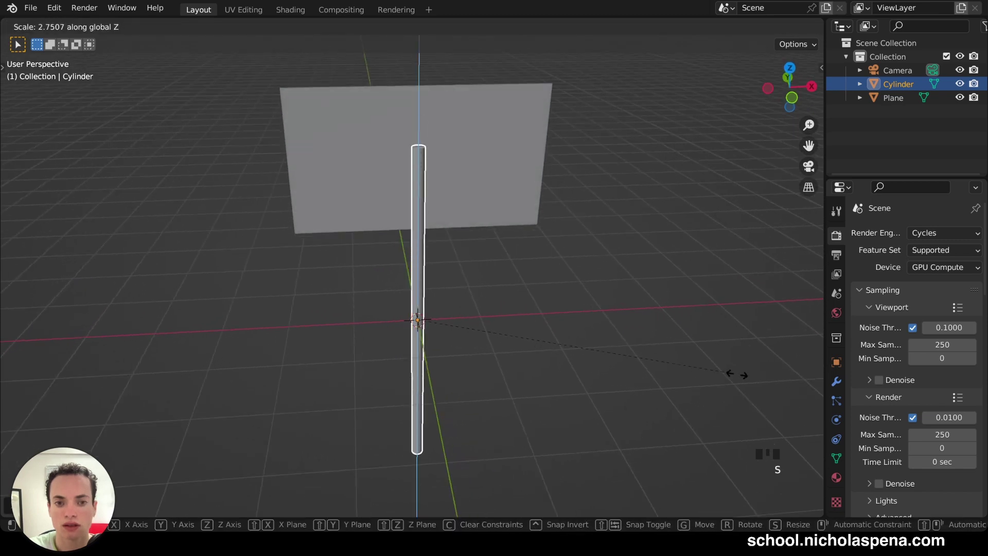
{"action": "left_click", "coordinate": [741, 375]}
In front view, move the plane so its edge meets the pole's top
{"action": "middle_click_drag", "start_coordinate": [594, 339], "coordinate": [530, 236]}
{"action": "left_click", "coordinate": [517, 195]}
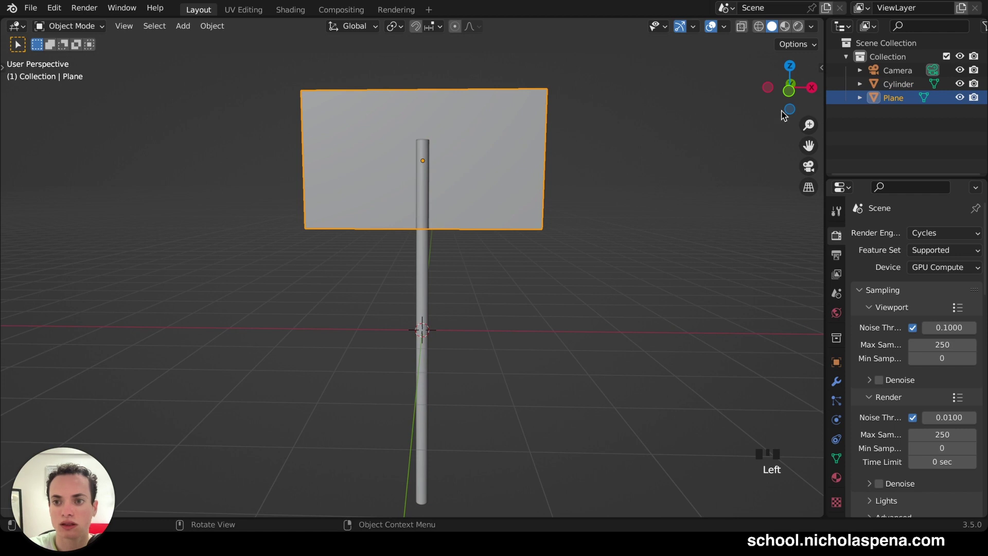
{"action": "left_click", "coordinate": [789, 91]}
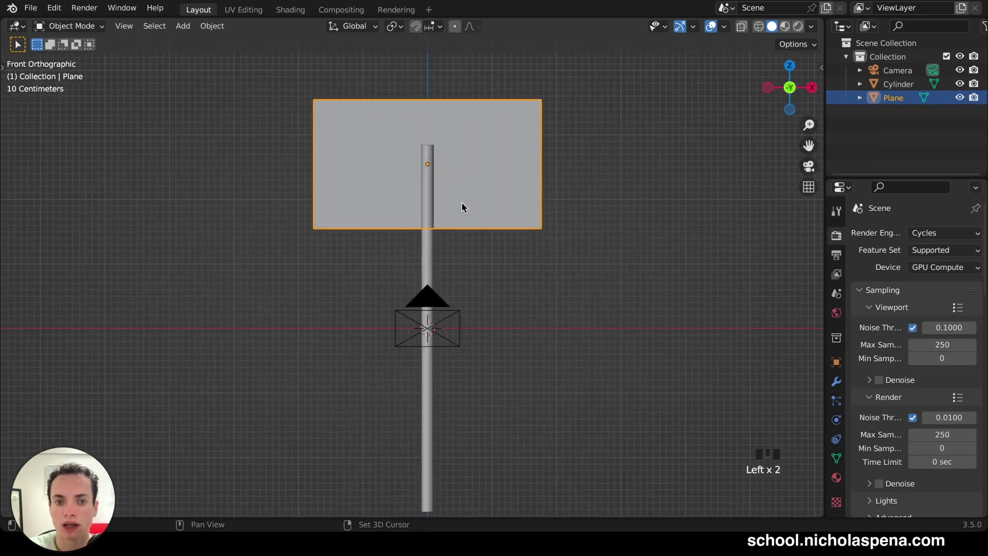
{"action": "key", "text": "g"}
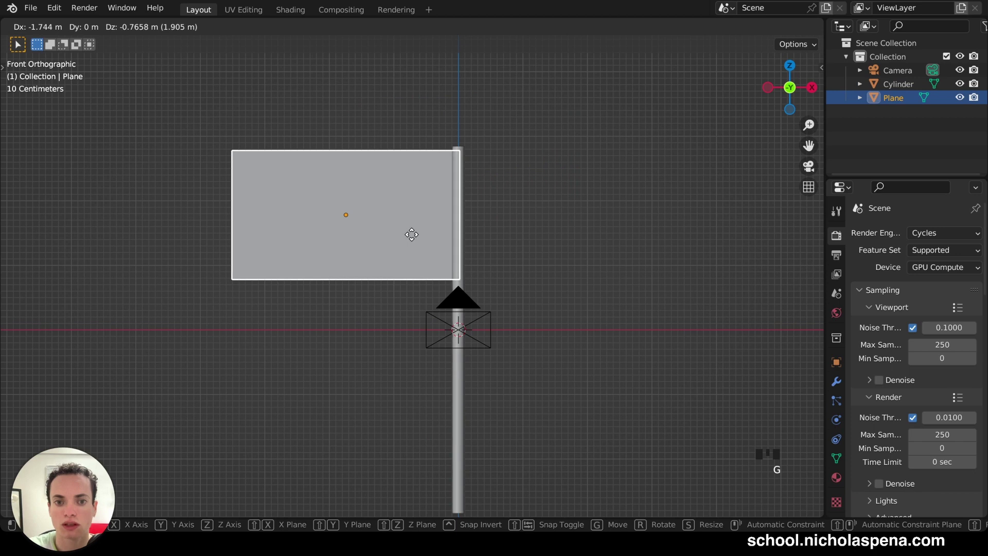
{"action": "left_click", "coordinate": [412, 234]}
{"action": "middle_click_drag", "start_coordinate": [463, 229], "coordinate": [419, 204]}
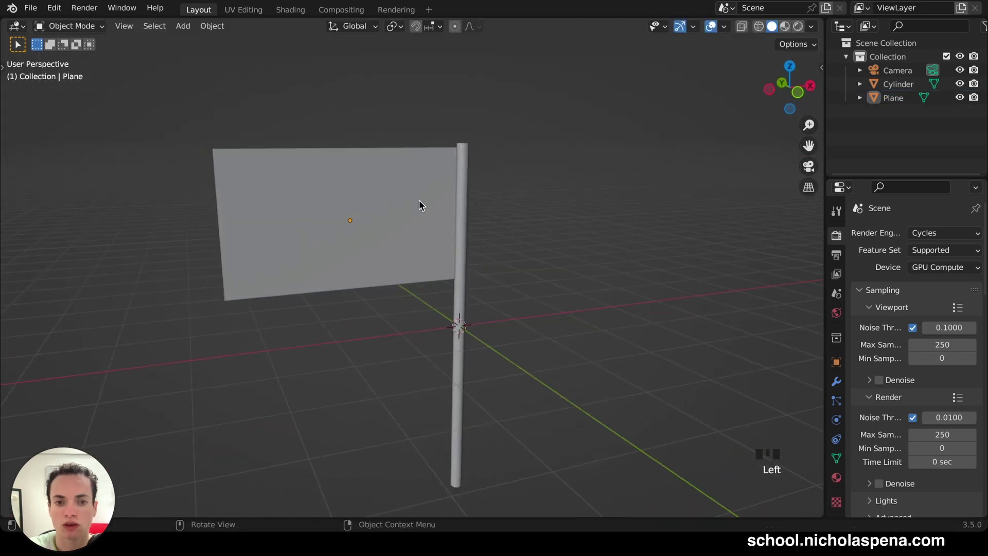
{"action": "left_click_drag", "start_coordinate": [359, 120], "coordinate": [546, 264]}
Raise the plane and pole together along Z, then select only the plane
{"action": "key", "text": "g"}
{"action": "key", "text": "z"}
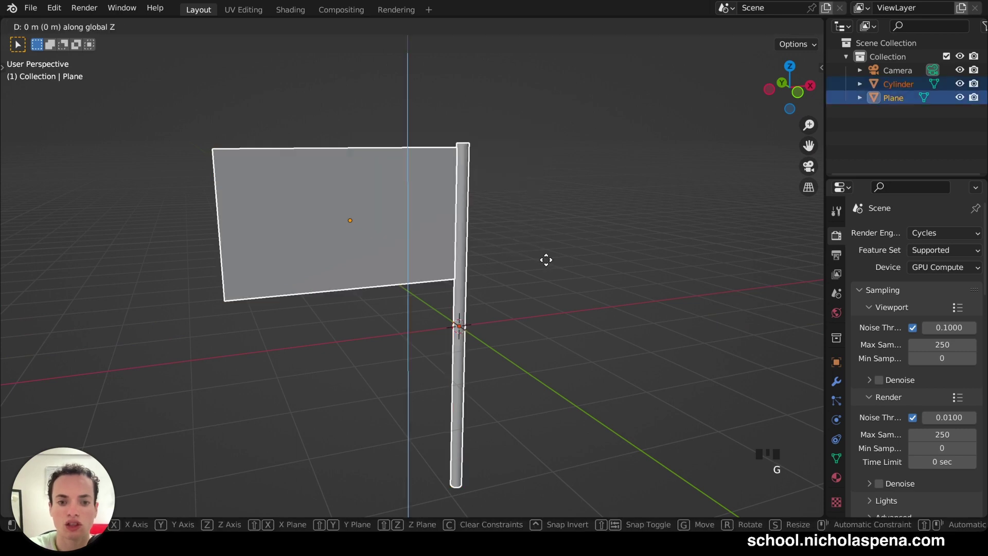
{"action": "left_click", "coordinate": [536, 167]}
{"action": "middle_click_drag", "start_coordinate": [536, 167], "coordinate": [536, 167]}
{"action": "left_click", "coordinate": [536, 167]}
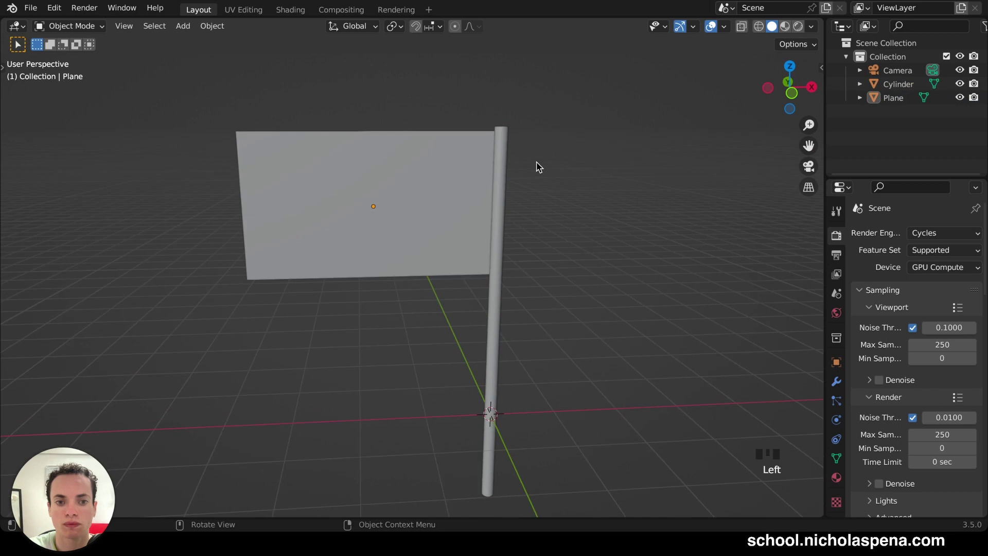
{"action": "left_click", "coordinate": [451, 166]}
{"action": "scroll", "coordinate": [450, 165], "scroll_direction": "up", "scroll_amount": 5}
{"action": "scroll", "coordinate": [450, 165], "scroll_direction": "up", "scroll_amount": 2, "text": "shift"}
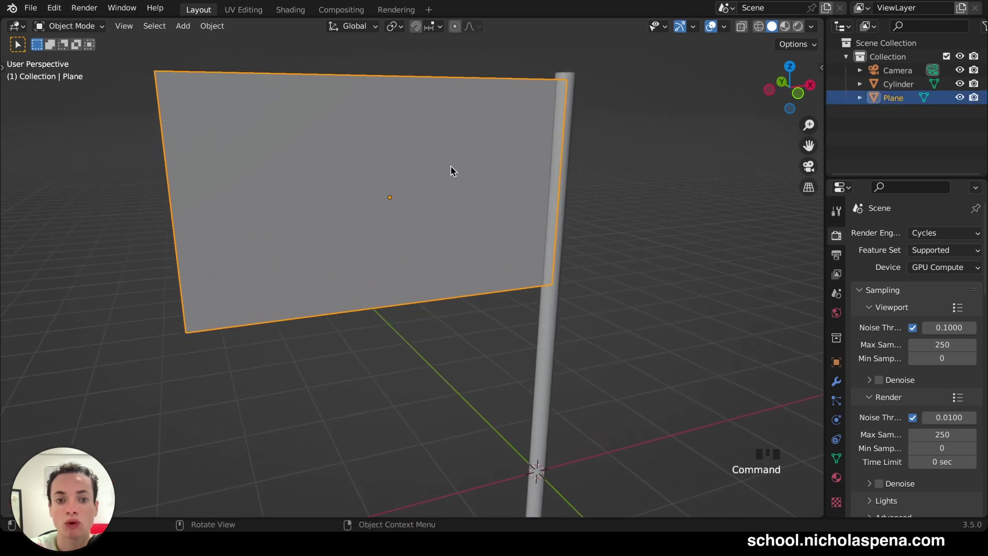
In Edit Mode, pick the plane's corner vertices, then return to Object Mode
{"action": "key", "text": "Tab"}
{"action": "key", "text": "Tab"}
{"action": "key", "text": "Tab"}
{"action": "key", "text": "Tab"}
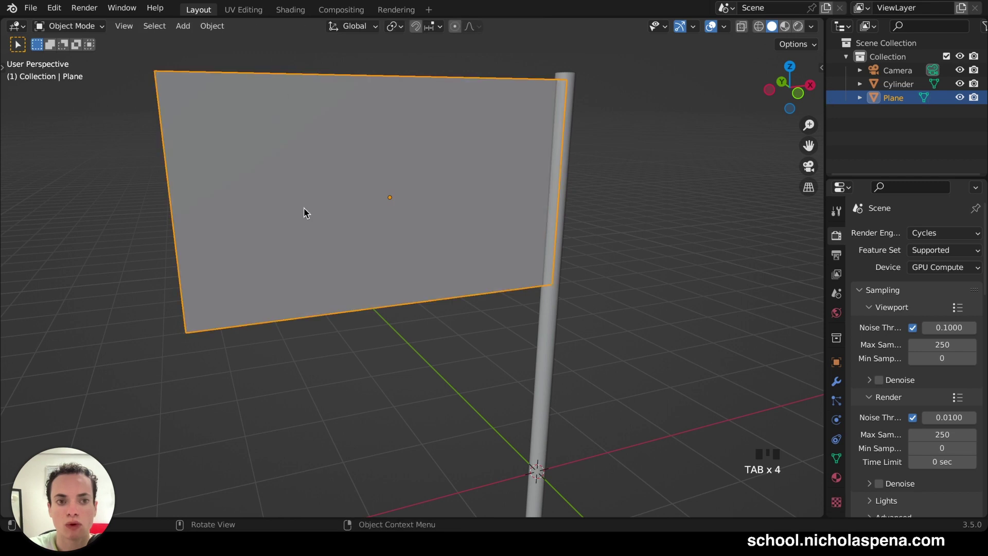
{"action": "key", "text": "Tab"}
{"action": "left_click", "coordinate": [234, 115]}
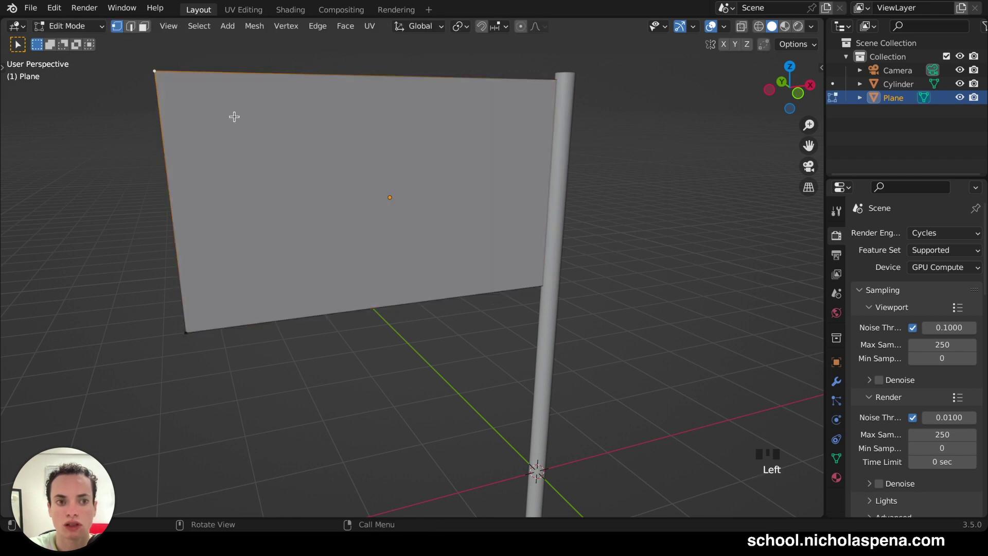
{"action": "middle_click_drag", "start_coordinate": [234, 116], "coordinate": [234, 116]}
{"action": "key", "text": "g"}
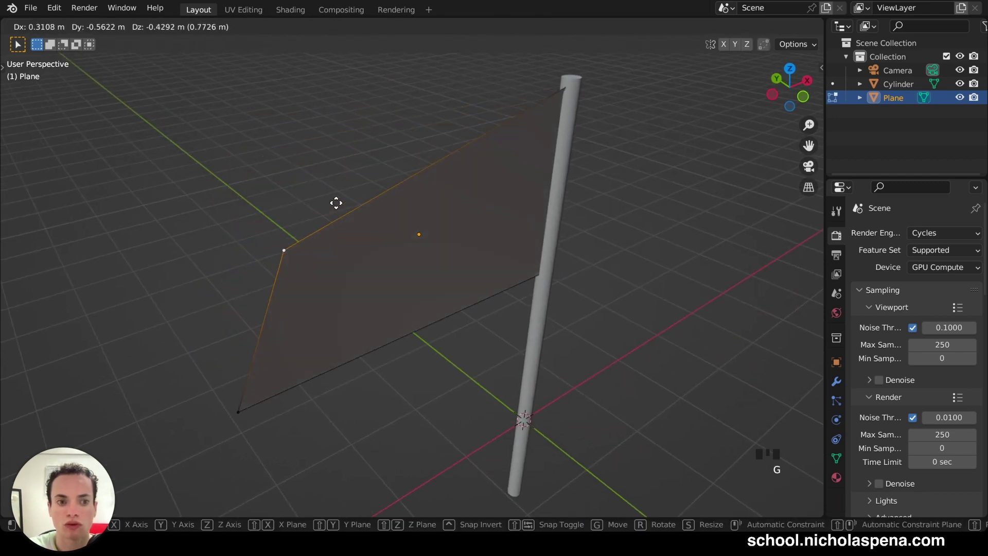
{"action": "right_click", "coordinate": [354, 237]}
{"action": "left_click", "coordinate": [237, 409]}
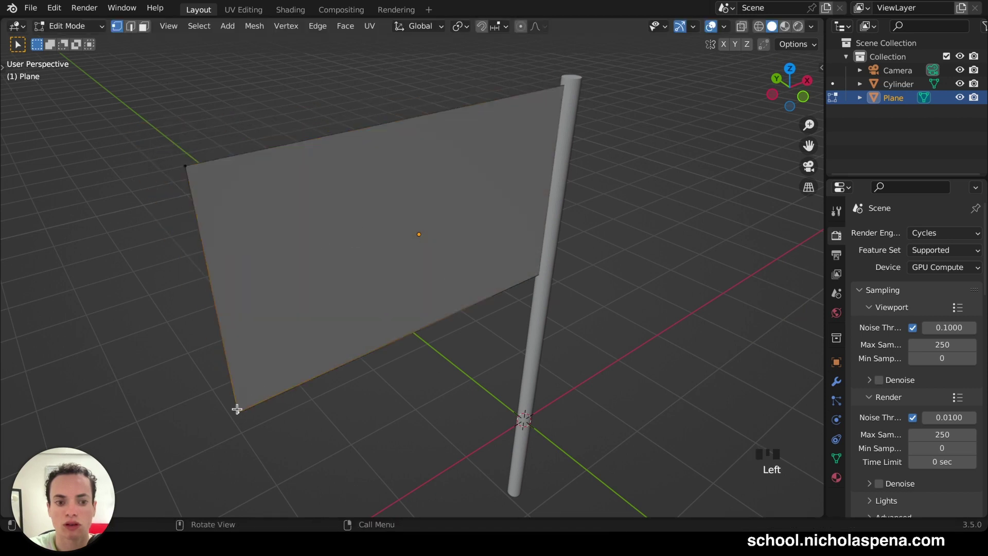
{"action": "left_click", "coordinate": [537, 280]}
{"action": "key", "text": "Tab"}
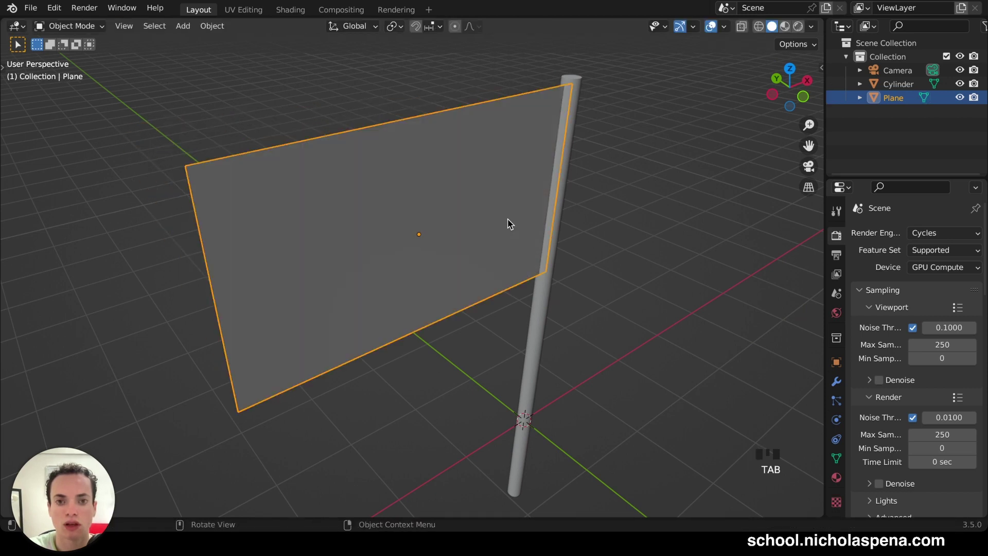
{"action": "scroll", "coordinate": [508, 219], "scroll_direction": "up", "scroll_amount": 2}
In Edit Mode, select the entire plane mesh and subdivide it
{"action": "middle_click_drag", "start_coordinate": [507, 219], "coordinate": [484, 167]}
{"action": "key", "text": "Tab"}
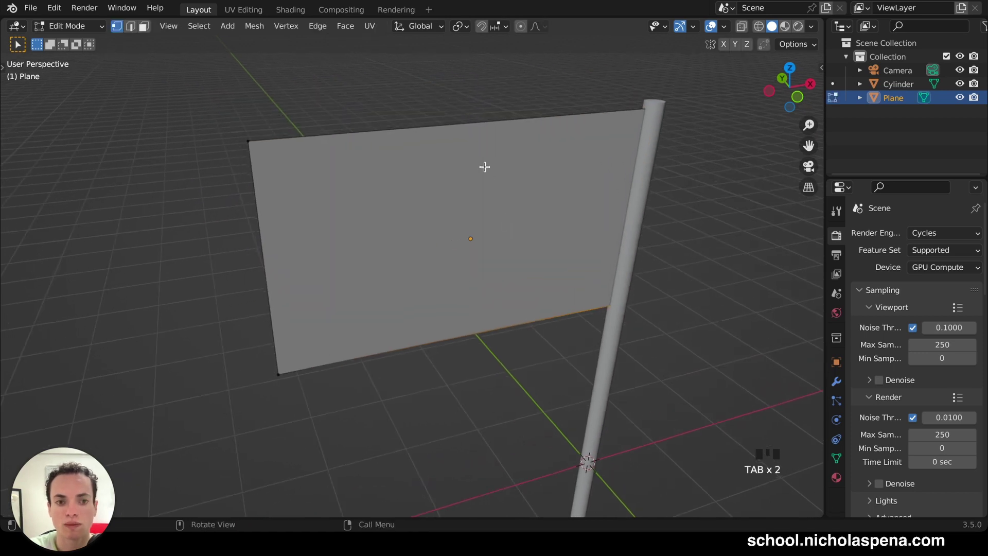
{"action": "key", "text": "a"}
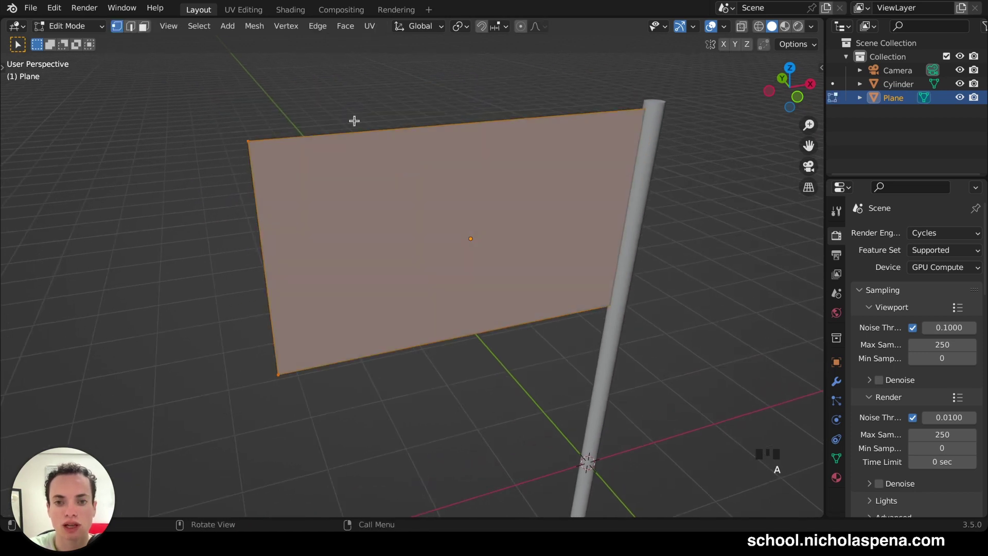
{"action": "right_click", "coordinate": [430, 165]}
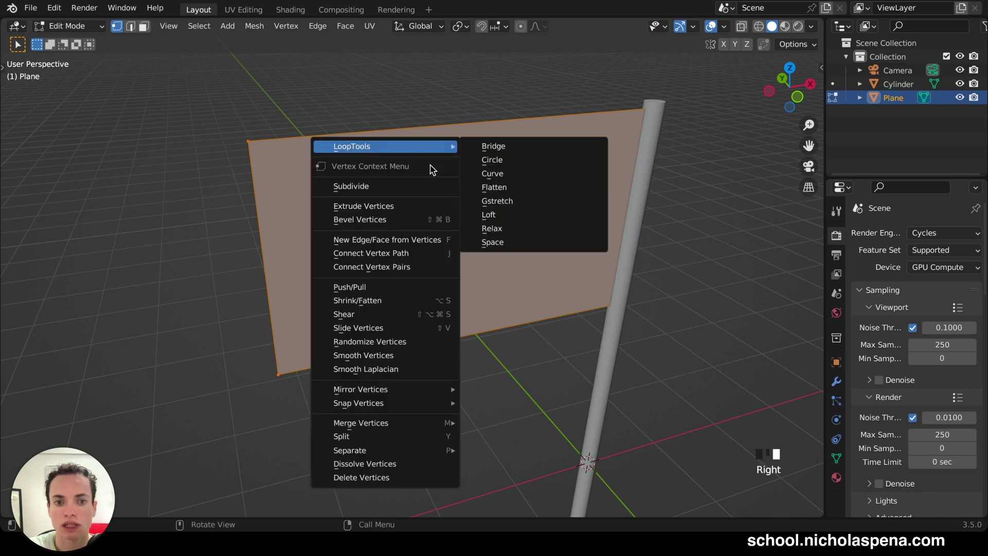
{"action": "left_click", "coordinate": [374, 188]}
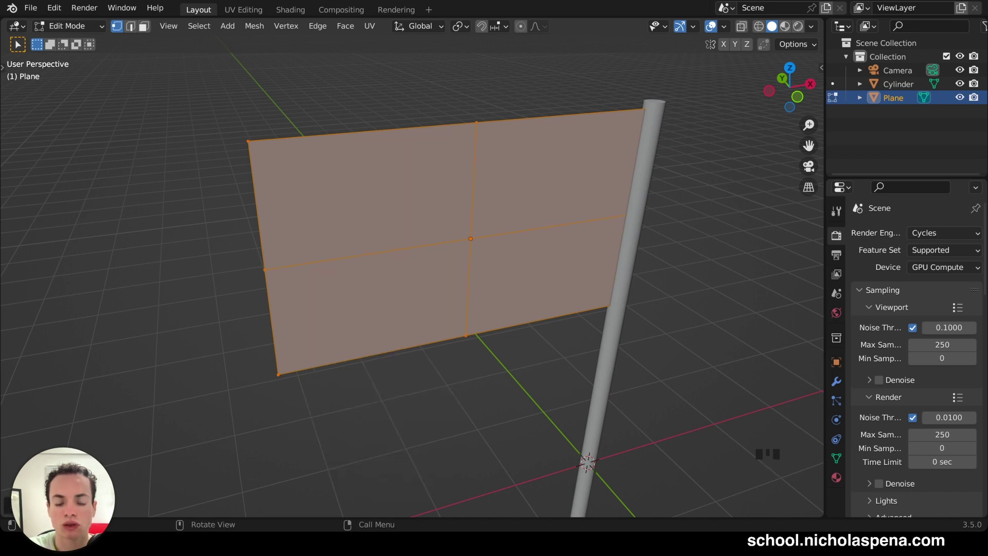
Raise the subdivision's Number of Cuts through 10 and 20 to 30
{"action": "left_click", "coordinate": [36, 507]}
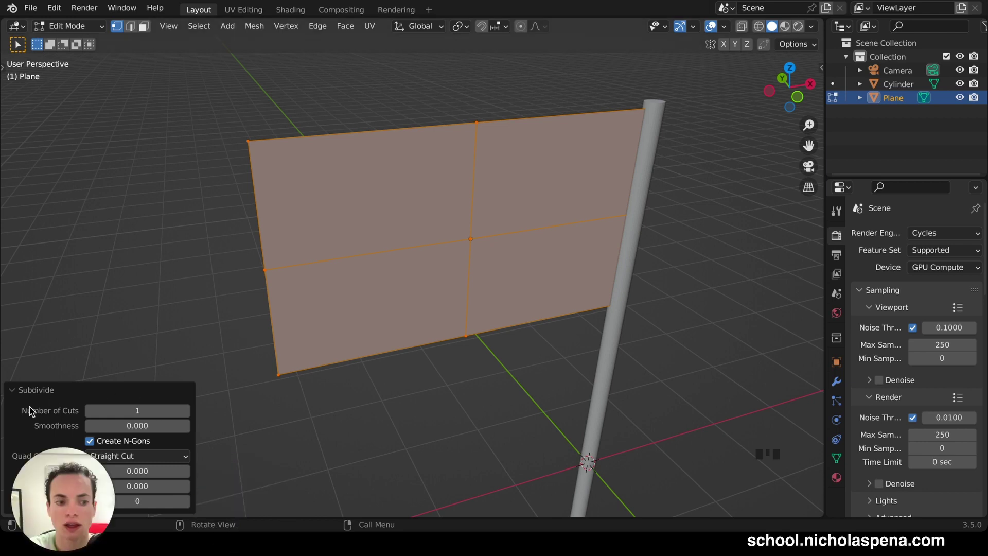
{"action": "left_click", "coordinate": [141, 410]}
{"action": "key", "text": "Return"}
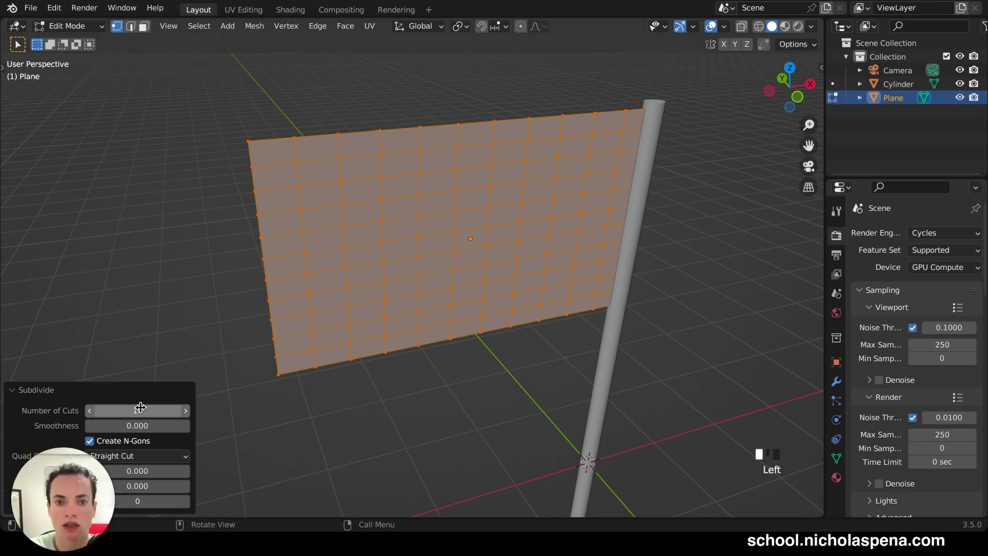
{"action": "left_click", "coordinate": [141, 407]}
{"action": "key", "text": "Return"}
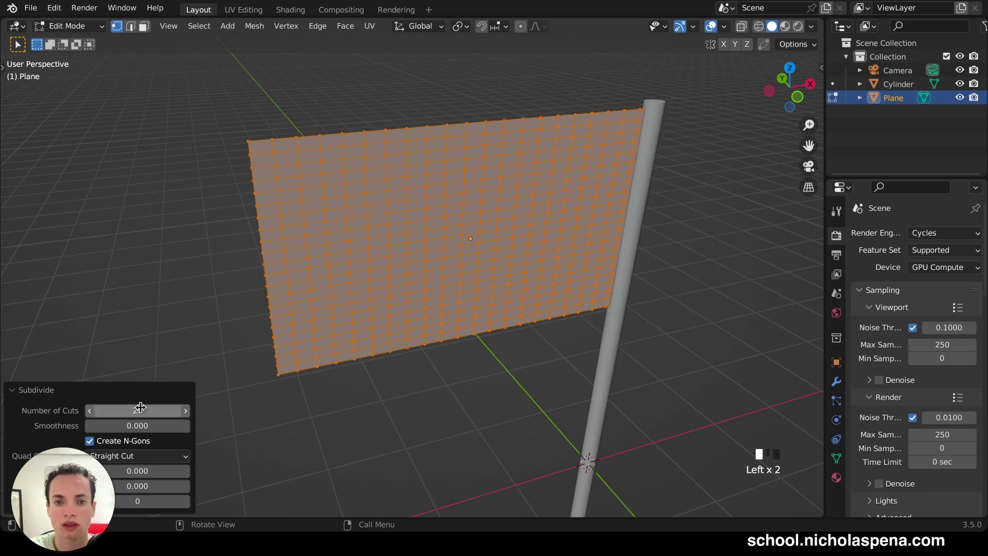
{"action": "middle_click_drag", "start_coordinate": [317, 311], "coordinate": [214, 364]}
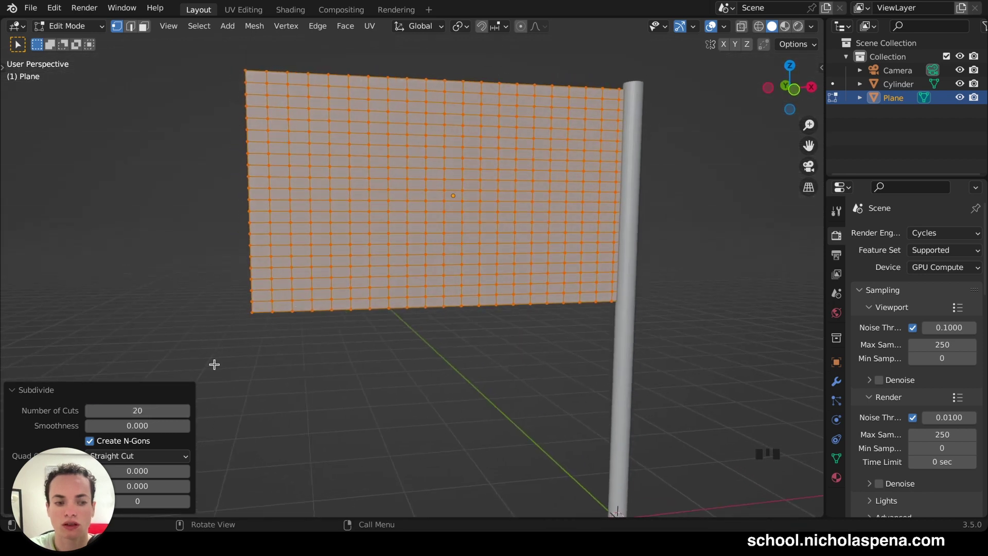
{"action": "left_click", "coordinate": [136, 411]}
{"action": "type", "text": "30"}
{"action": "key", "text": "Return"}
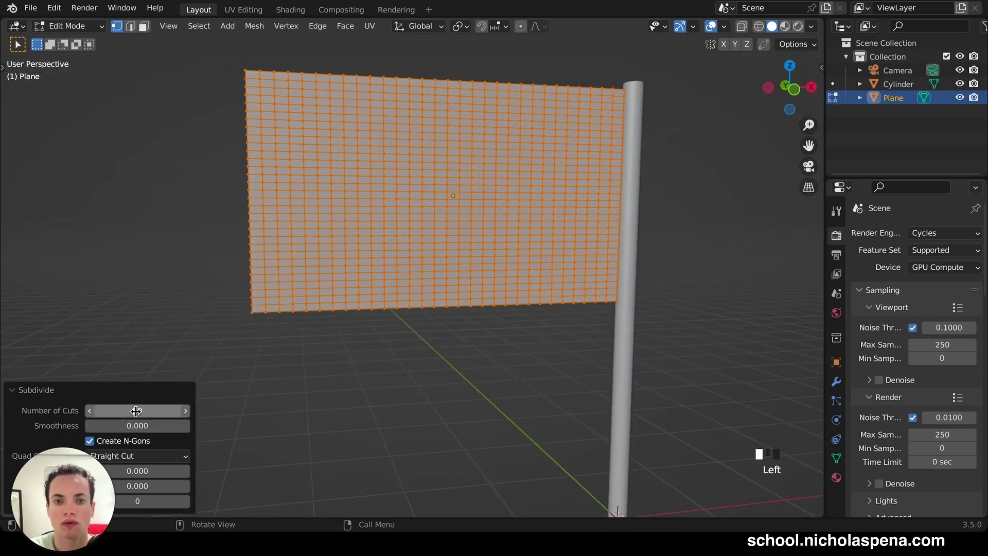
{"action": "middle_click_drag", "start_coordinate": [337, 289], "coordinate": [339, 292]}
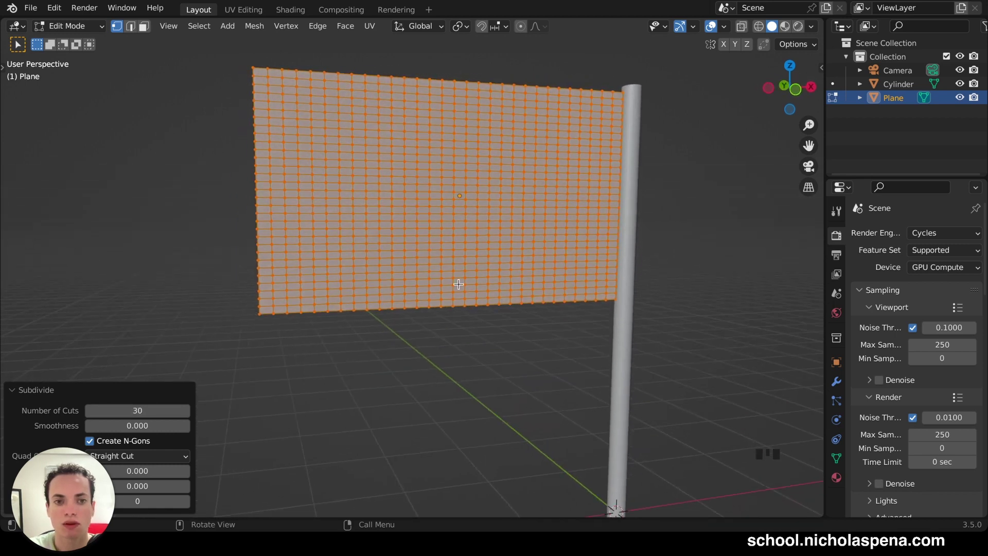
{"action": "key", "text": "Tab"}
Add Cloth physics to the plane and apply the Silk preset (0.15 kg mass, tension 5)
{"action": "middle_click_drag", "start_coordinate": [458, 284], "coordinate": [459, 287]}
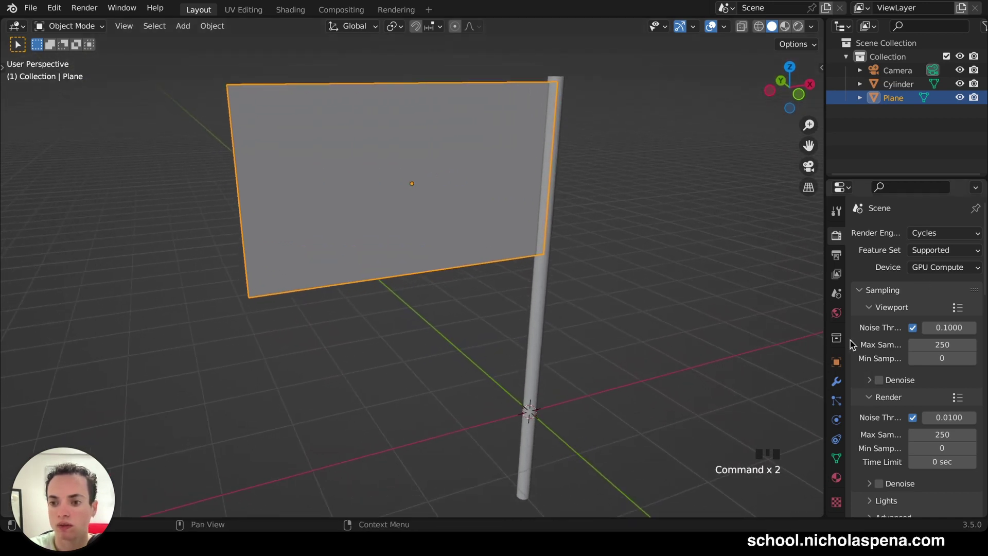
{"action": "left_click", "coordinate": [836, 421]}
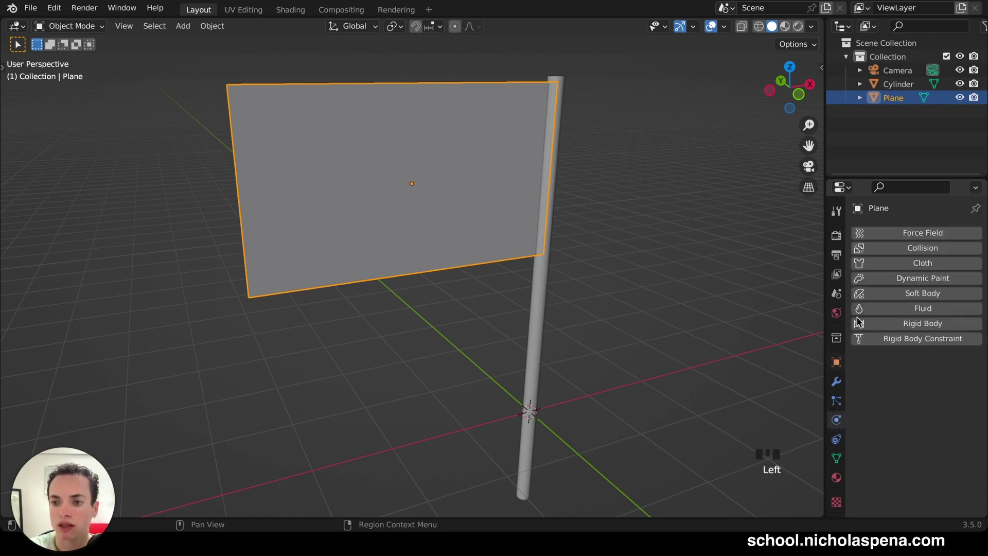
{"action": "left_click", "coordinate": [938, 264]}
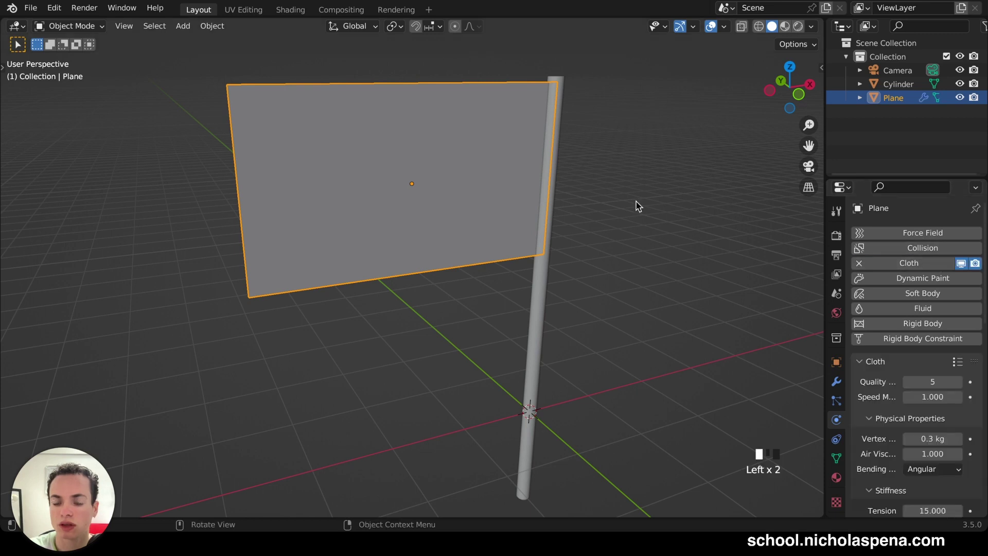
{"action": "scroll", "coordinate": [637, 205], "scroll_direction": "right", "scroll_amount": 3}
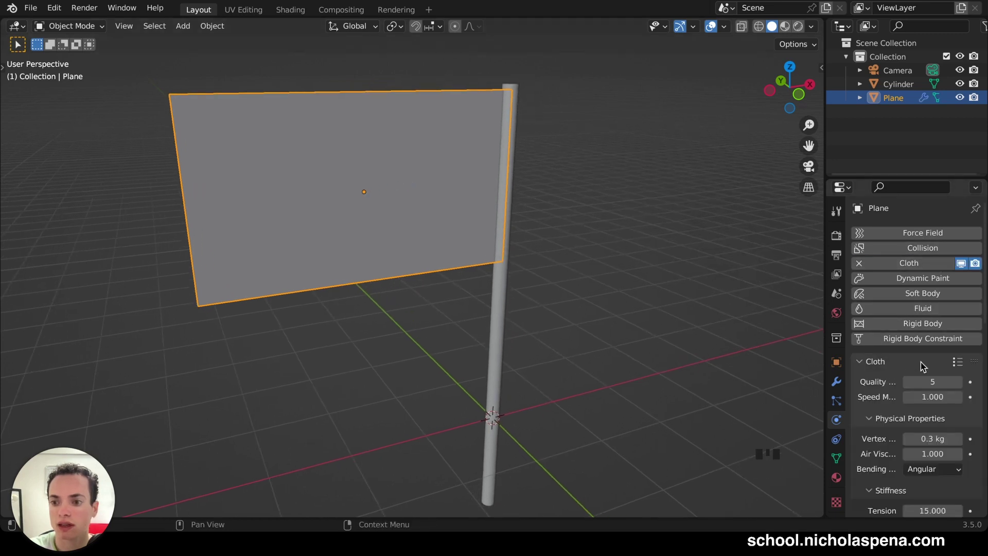
{"action": "left_click", "coordinate": [957, 362]}
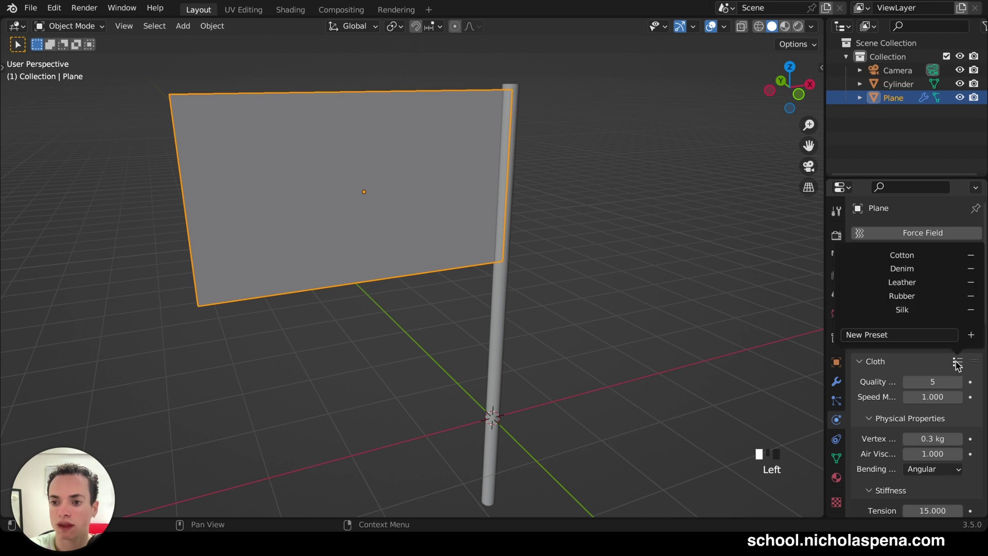
{"action": "left_click", "coordinate": [921, 311]}
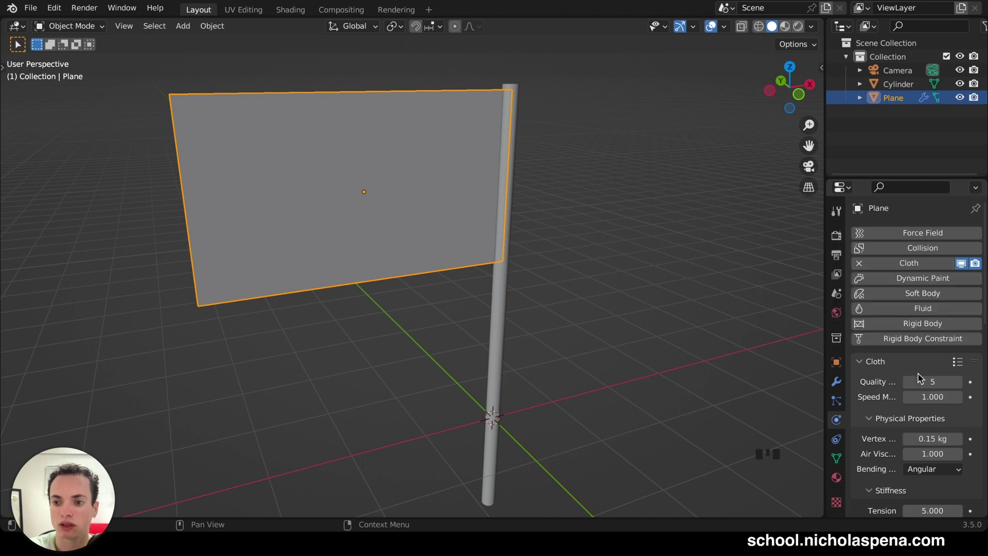
Split a new area below the viewport and make it a Timeline
{"action": "middle_click_drag", "start_coordinate": [508, 243], "coordinate": [509, 242]}
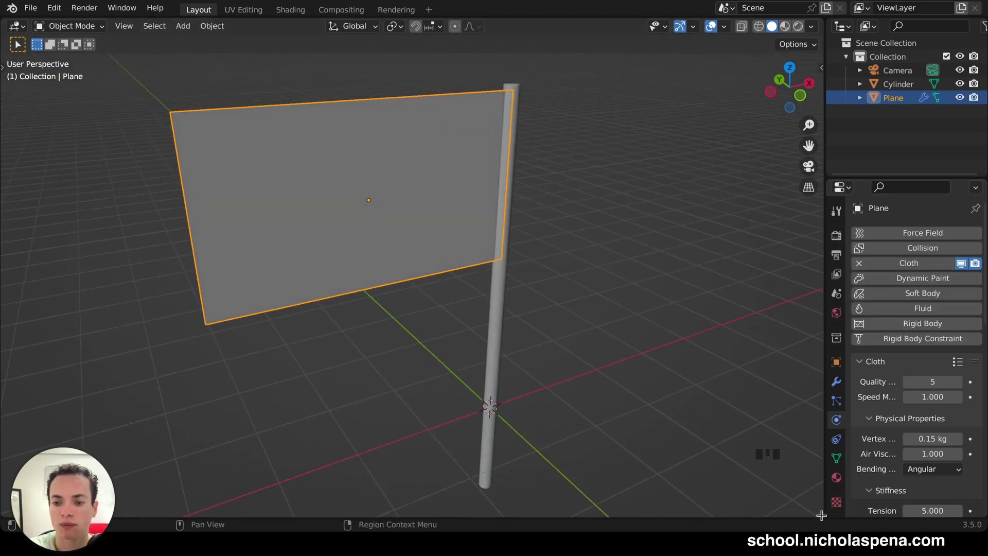
{"action": "left_click_drag", "start_coordinate": [821, 515], "coordinate": [803, 471]}
{"action": "left_click", "coordinate": [12, 480]}
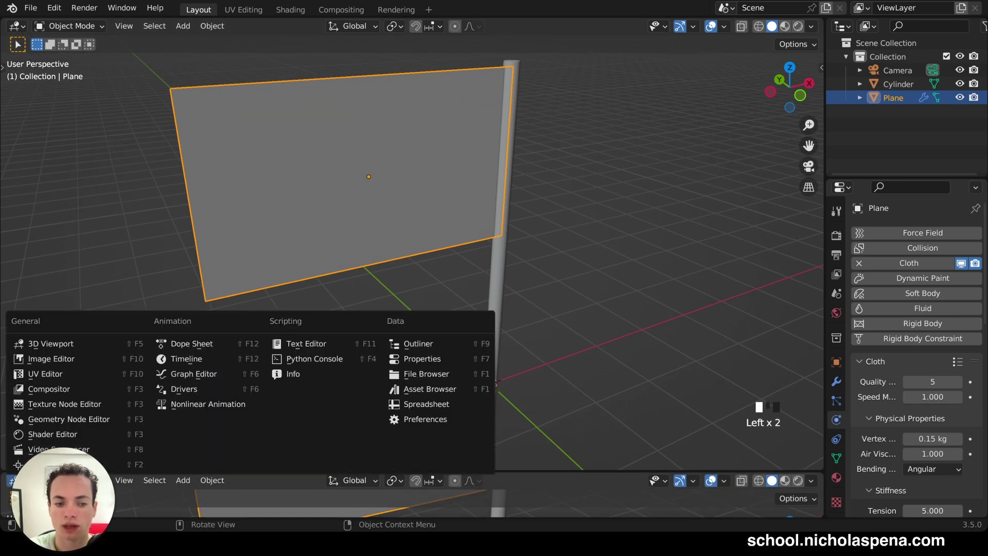
{"action": "left_click", "coordinate": [206, 362]}
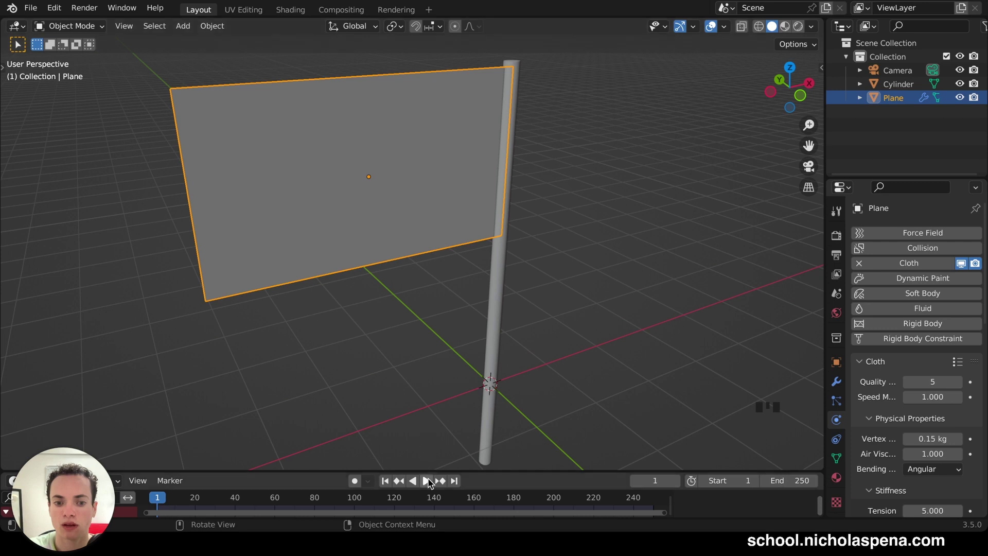
Play the cloth simulation, pause at frame 42, and jump back to frame 1
{"action": "key", "text": "space"}
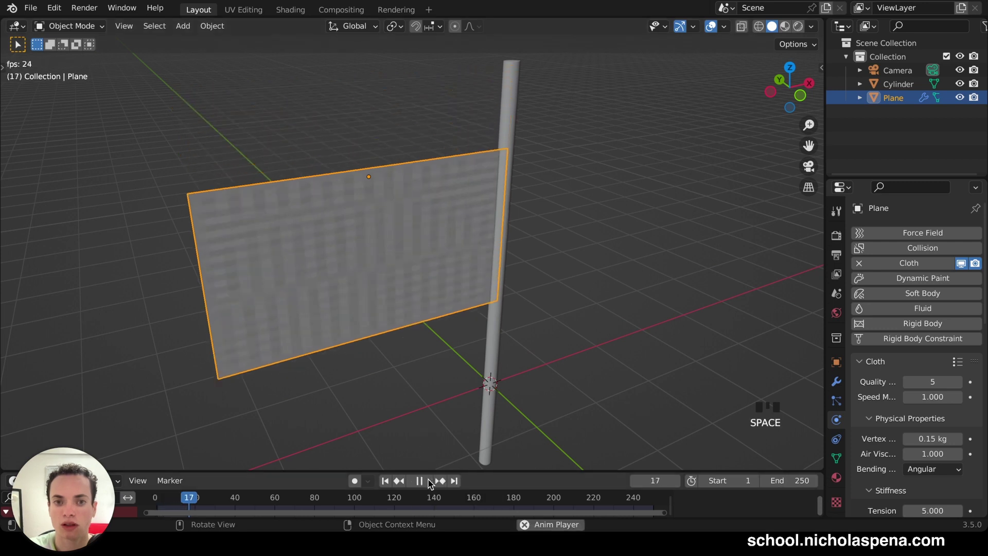
{"action": "key", "text": "space"}
{"action": "middle_click_drag", "start_coordinate": [497, 373], "coordinate": [456, 403]}
{"action": "left_click", "coordinate": [385, 480]}
{"action": "scroll", "coordinate": [501, 287], "scroll_direction": "up", "scroll_amount": 2}
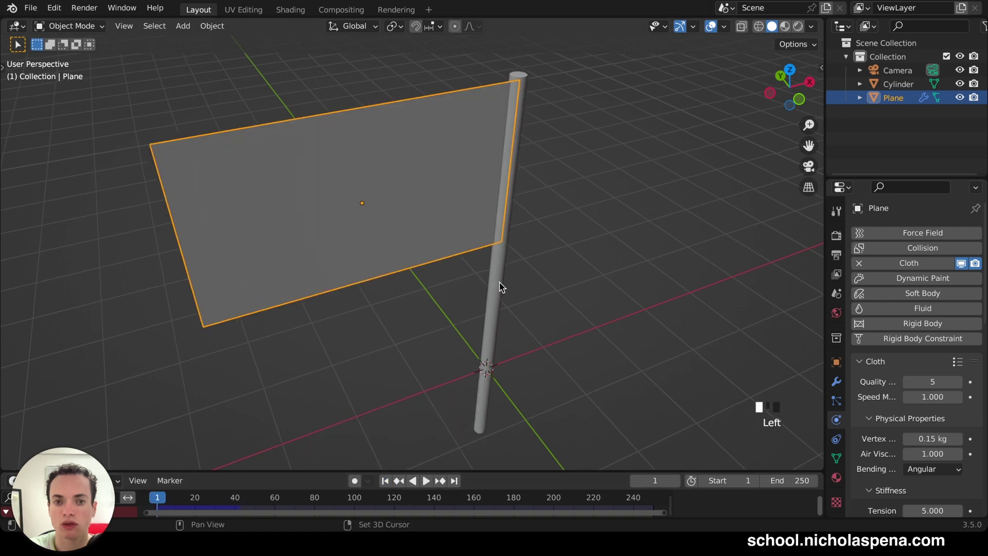
{"action": "middle_click_drag", "start_coordinate": [502, 287], "coordinate": [461, 154]}
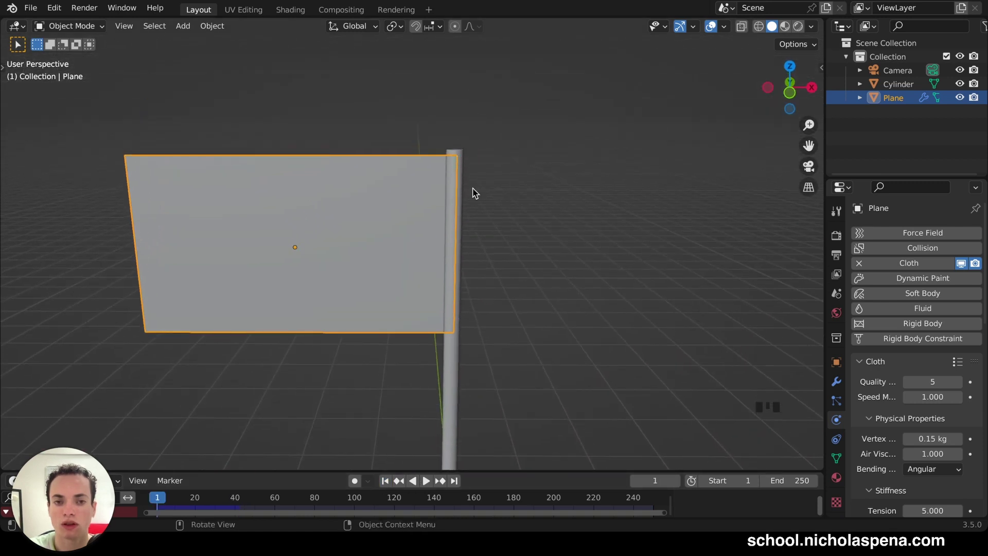
{"action": "scroll", "coordinate": [473, 191], "scroll_direction": "up", "scroll_amount": 4}
Check the subdivided grid, then hide the Cylinder pole from the viewport
{"action": "key", "text": "Tab"}
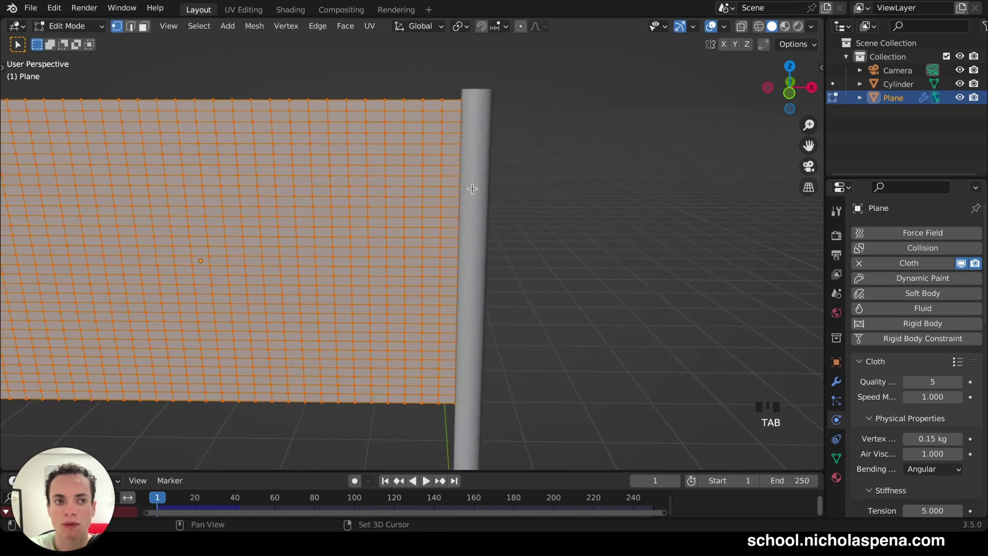
{"action": "scroll", "coordinate": [471, 189], "scroll_direction": "down", "scroll_amount": 1}
{"action": "key", "text": "Tab"}
{"action": "left_click", "coordinate": [901, 88]}
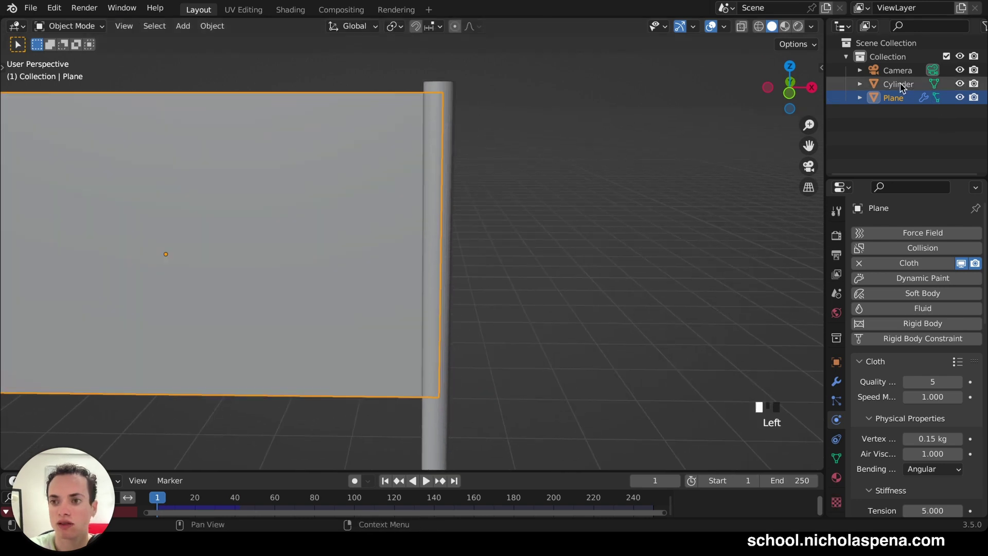
{"action": "left_click", "coordinate": [960, 85]}
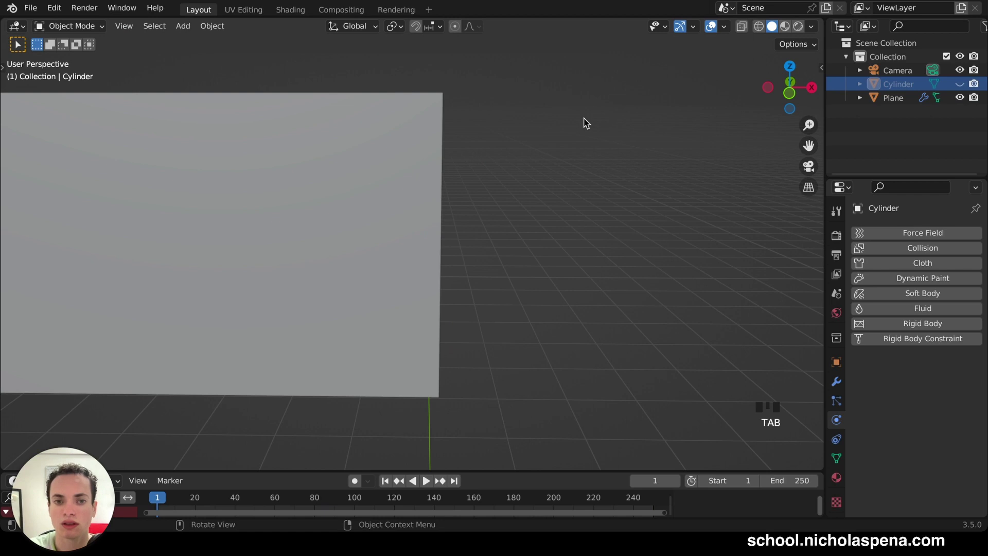
In front view, box-select the Plane's whole right-edge column of vertices
{"action": "left_click", "coordinate": [406, 145]}
{"action": "key", "text": "Tab"}
{"action": "scroll", "coordinate": [442, 135], "scroll_direction": "down", "scroll_amount": 1}
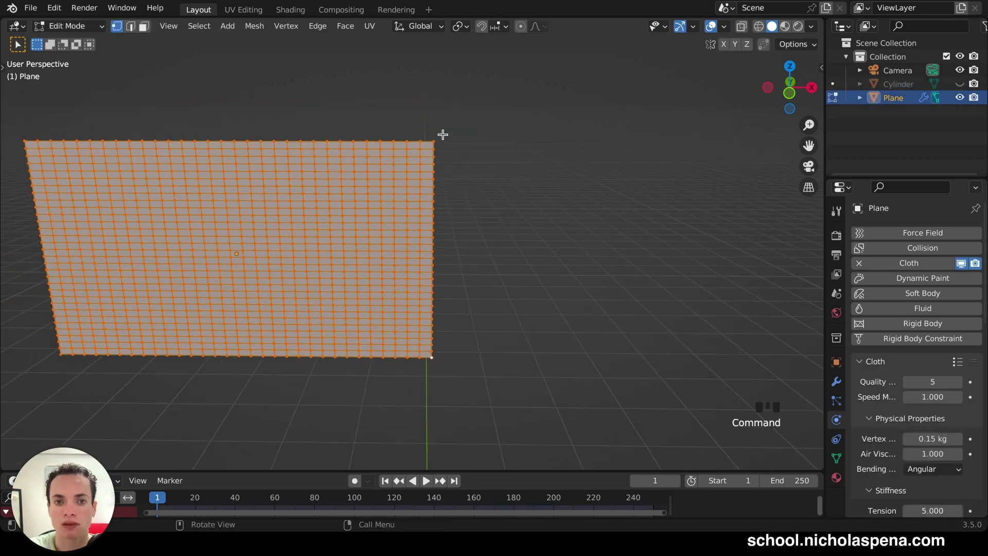
{"action": "left_click", "coordinate": [434, 134]}
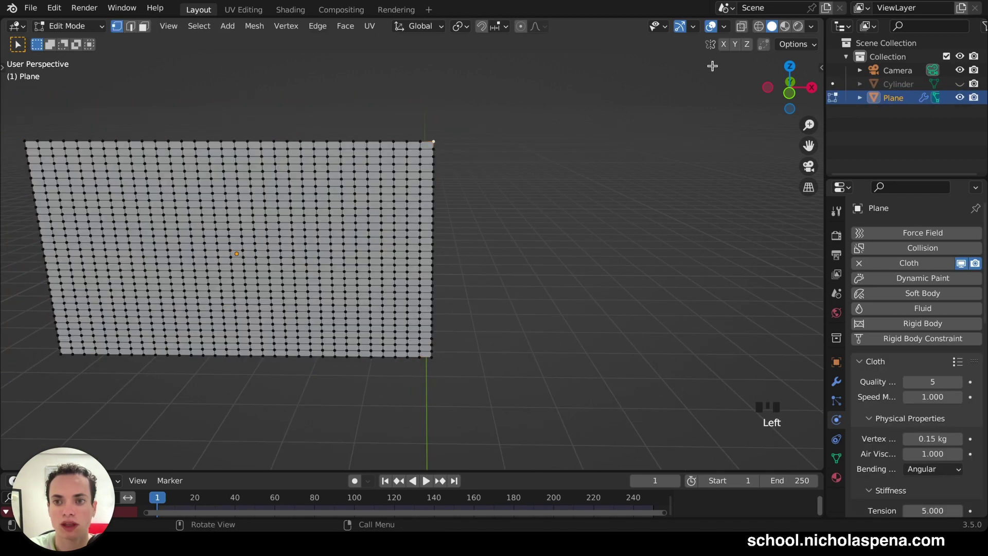
{"action": "left_click", "coordinate": [792, 94]}
{"action": "left_click_drag", "start_coordinate": [427, 127], "coordinate": [443, 361]}
{"action": "middle_click_drag", "start_coordinate": [441, 226], "coordinate": [474, 105]}
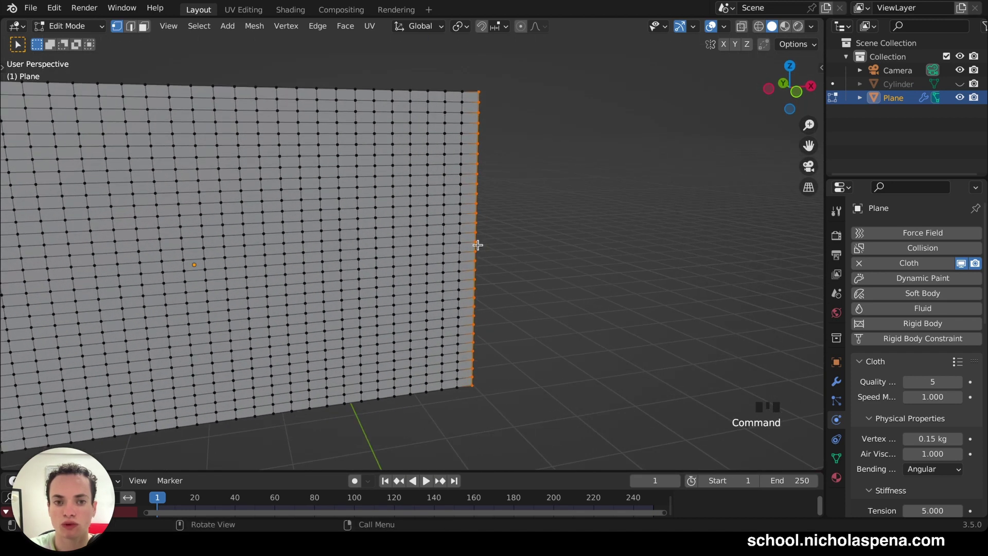
{"action": "middle_click_drag", "start_coordinate": [487, 306], "coordinate": [759, 320], "text": "shift"}
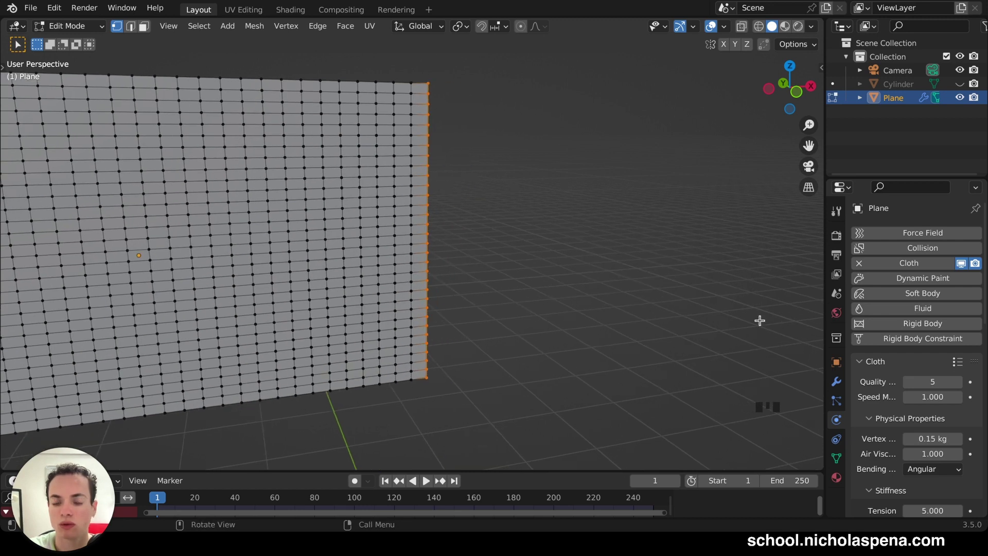
Create the vertex group 'Group' in Object Data properties, then leave Edit Mode
{"action": "left_click", "coordinate": [836, 458]}
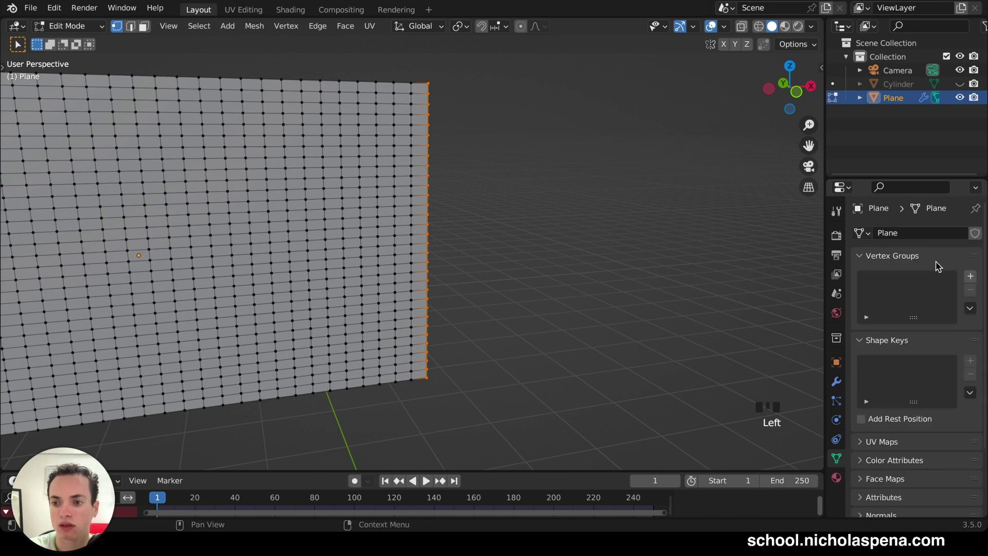
{"action": "left_click", "coordinate": [970, 276]}
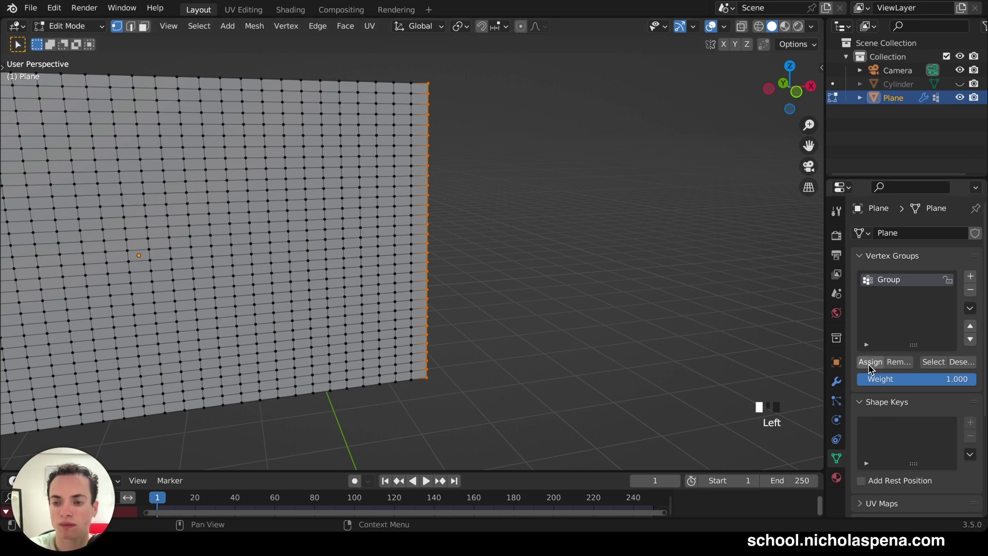
{"action": "key", "text": "Tab"}
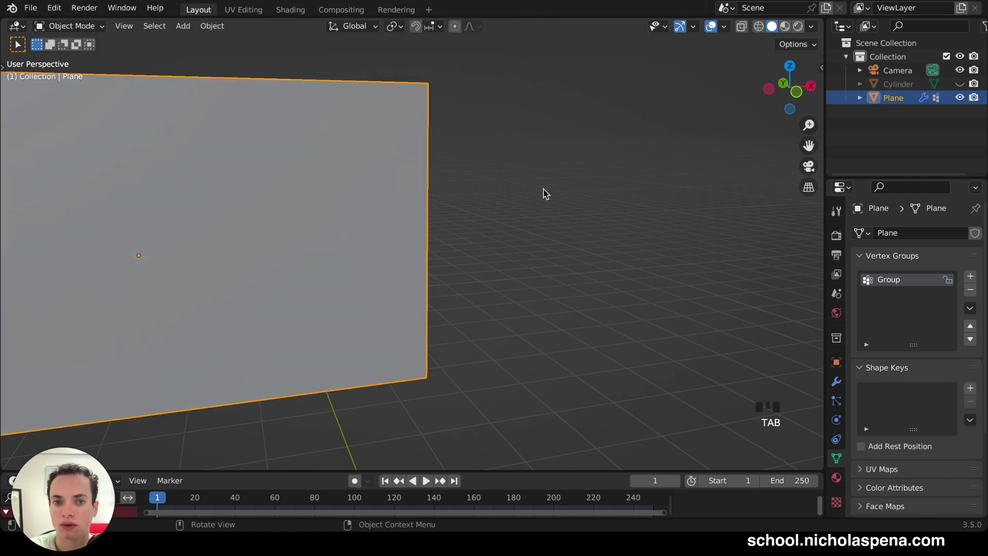
Set the cloth's Shape > Pin Group to 'Group' in the Physics settings
{"action": "key", "text": "Tab"}
{"action": "middle_click_drag", "start_coordinate": [542, 187], "coordinate": [825, 363]}
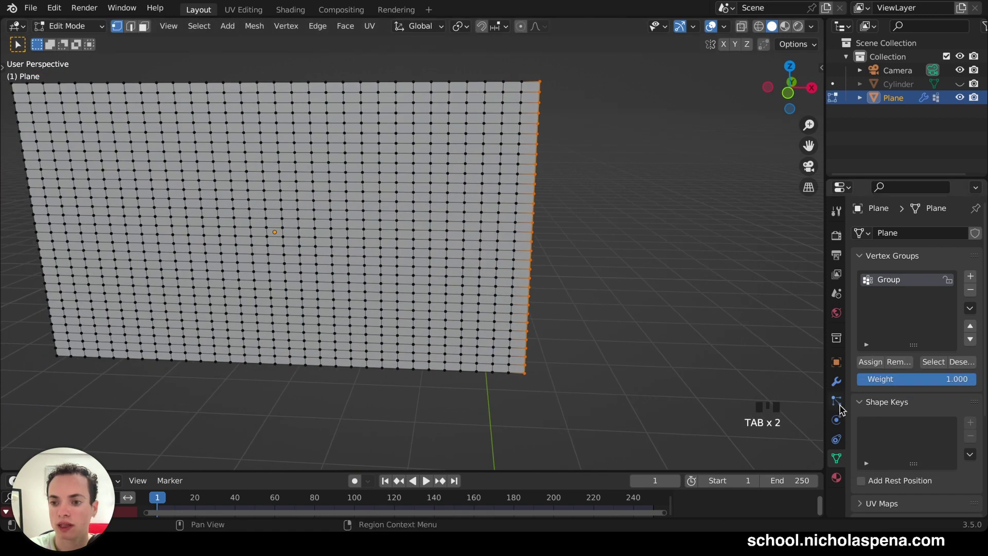
{"action": "left_click", "coordinate": [836, 421]}
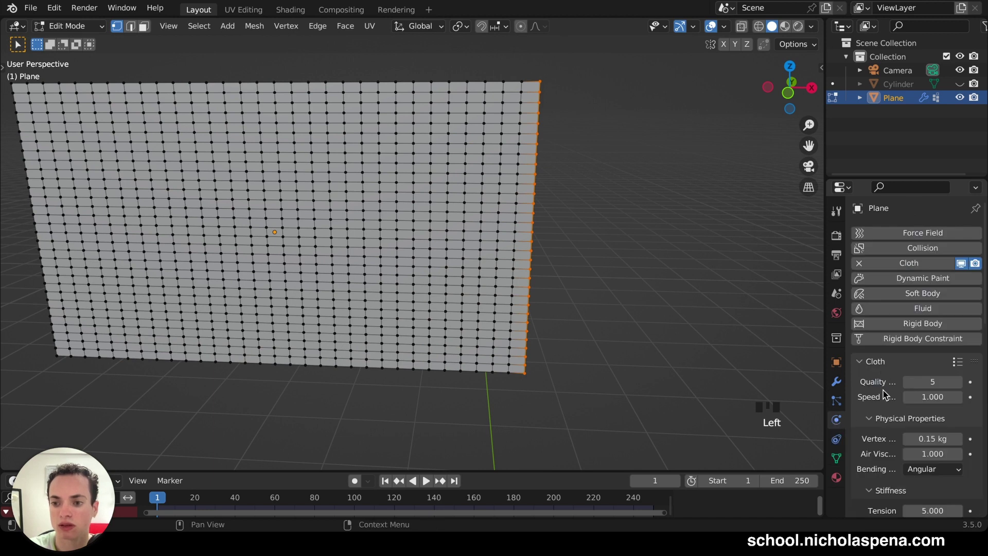
{"action": "scroll", "coordinate": [883, 394], "scroll_direction": "down", "scroll_amount": 15}
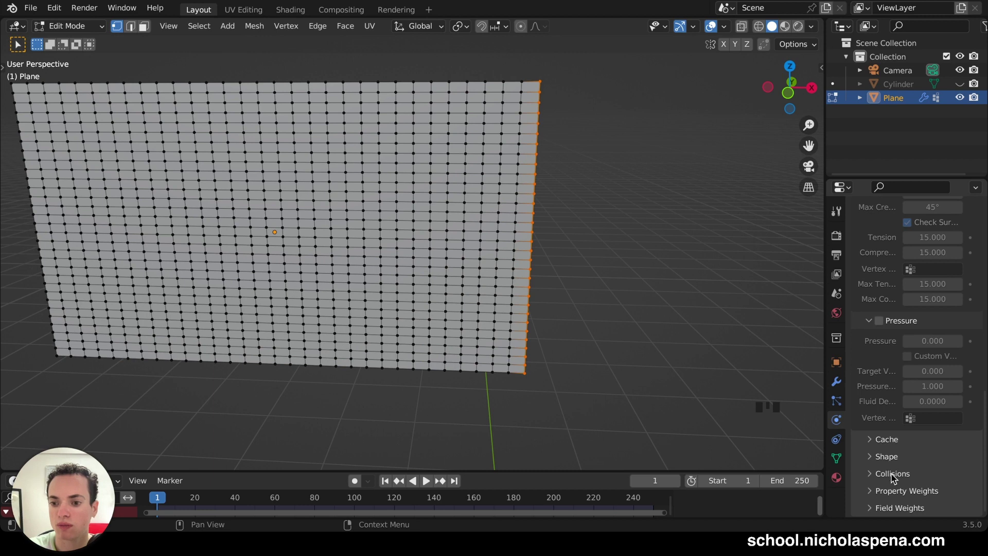
{"action": "left_click", "coordinate": [887, 438]}
{"action": "left_click", "coordinate": [887, 439]}
{"action": "left_click", "coordinate": [886, 456]}
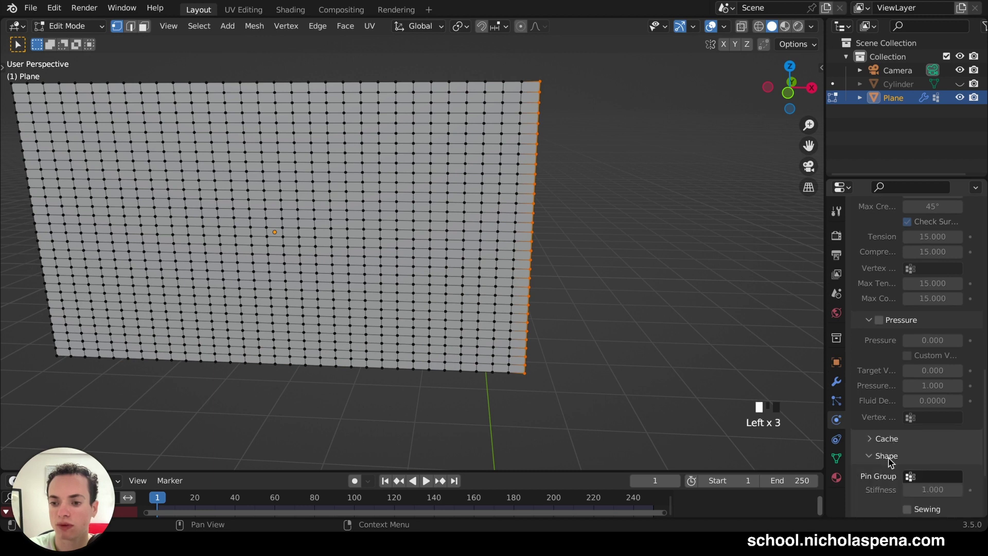
{"action": "scroll", "coordinate": [889, 462], "scroll_direction": "down", "scroll_amount": 4}
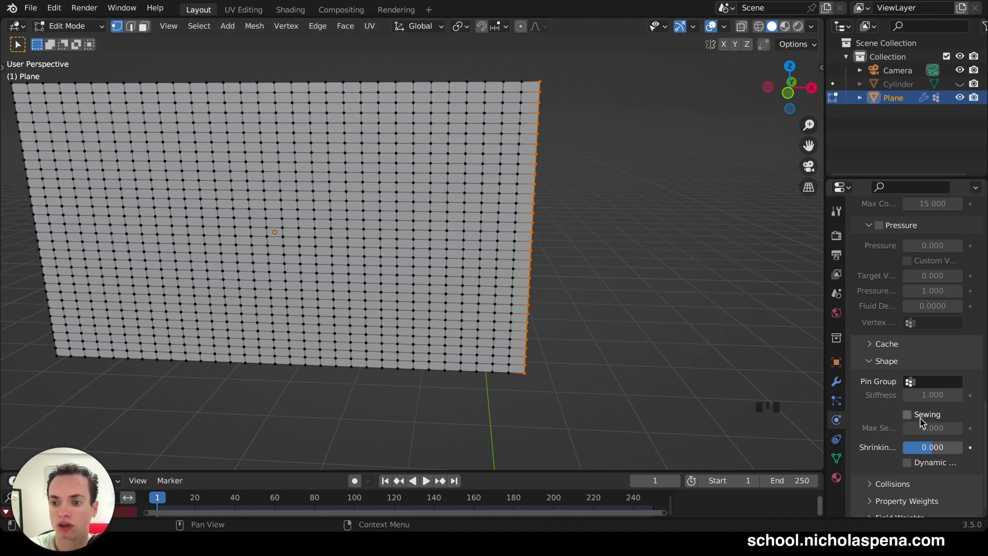
{"action": "left_click", "coordinate": [932, 382]}
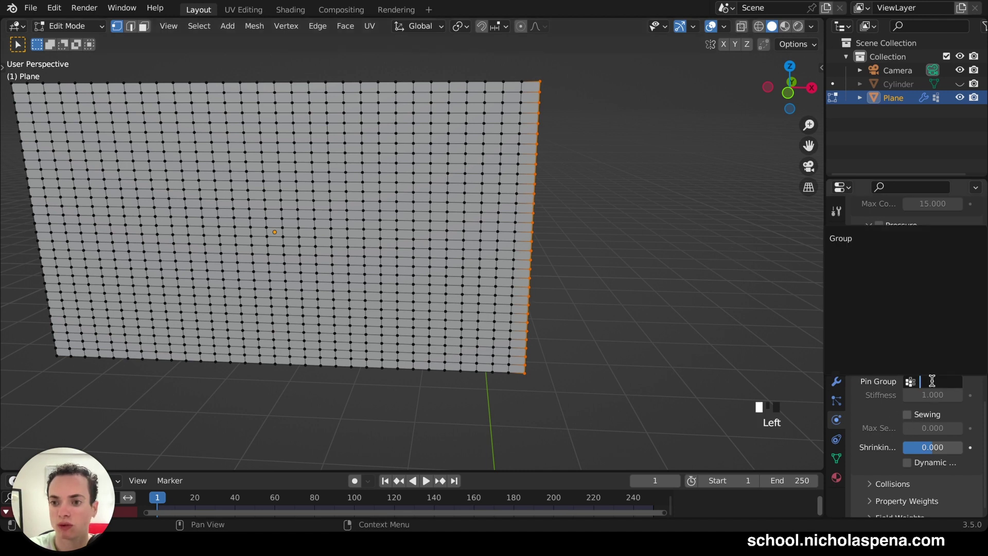
{"action": "left_click", "coordinate": [848, 239]}
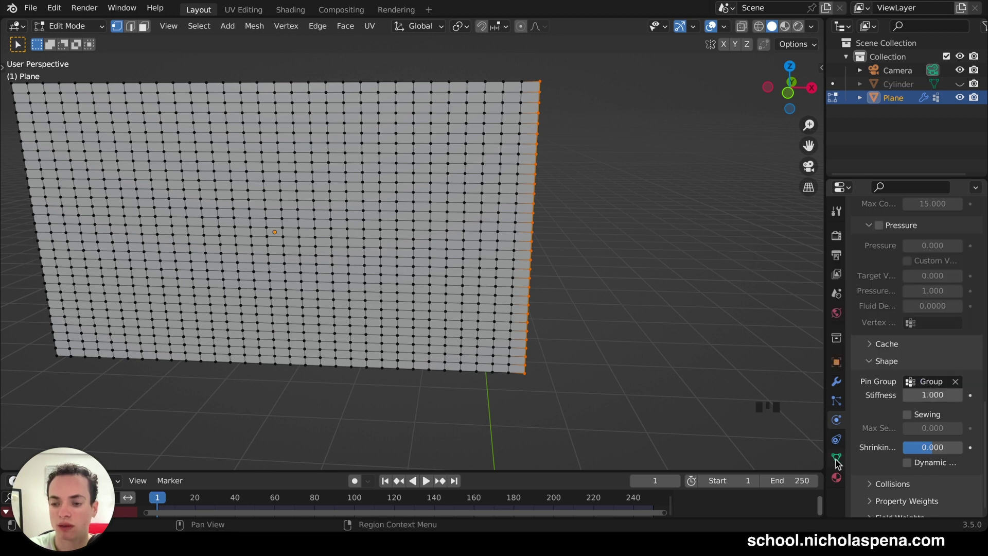
{"action": "key", "text": "super+z"}
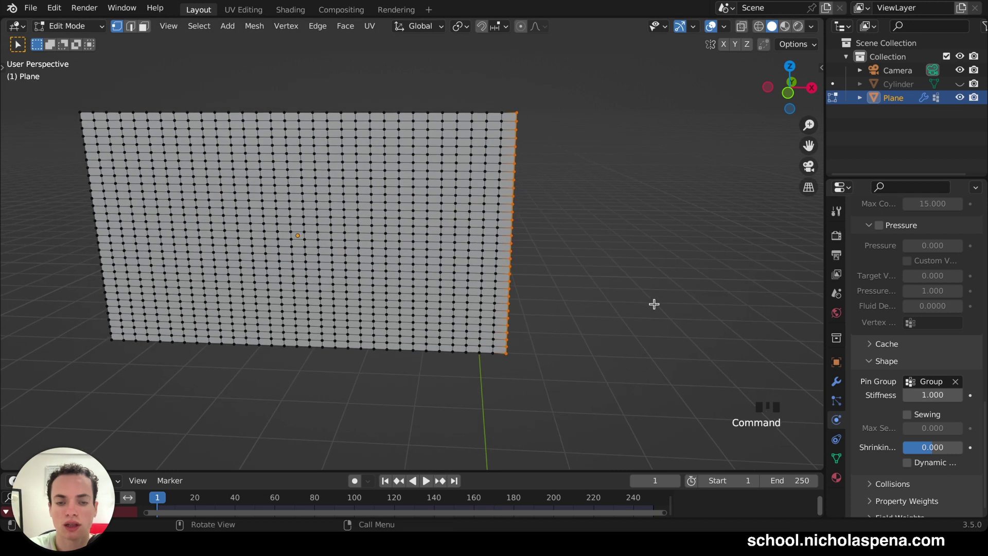
{"action": "key", "text": "Tab"}
Play the pinned cloth simulation to watch the plane fall, then rewind to frame 1
{"action": "scroll", "coordinate": [656, 308], "scroll_direction": "right", "scroll_amount": 3}
{"action": "scroll", "coordinate": [656, 307], "scroll_direction": "down", "scroll_amount": 3, "text": "super"}
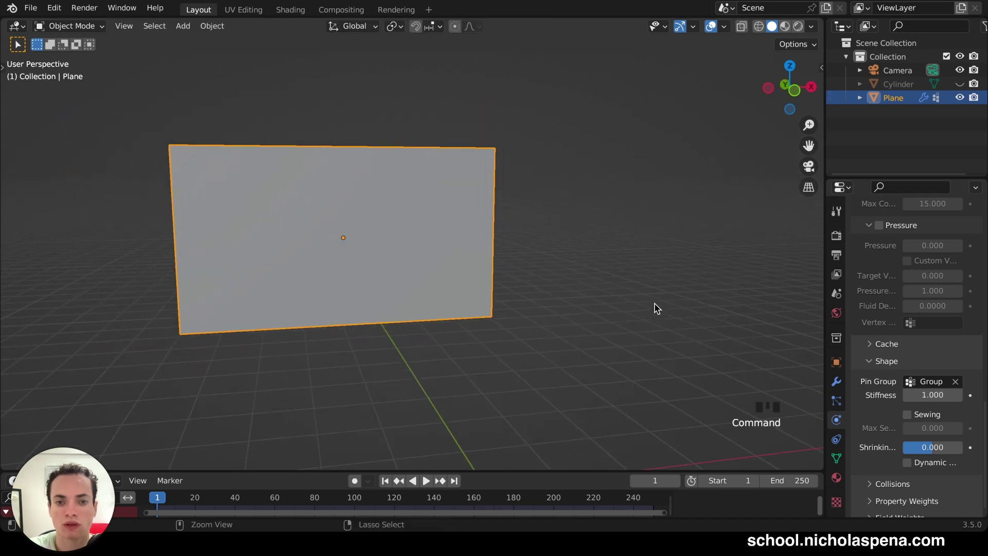
{"action": "key", "text": "space"}
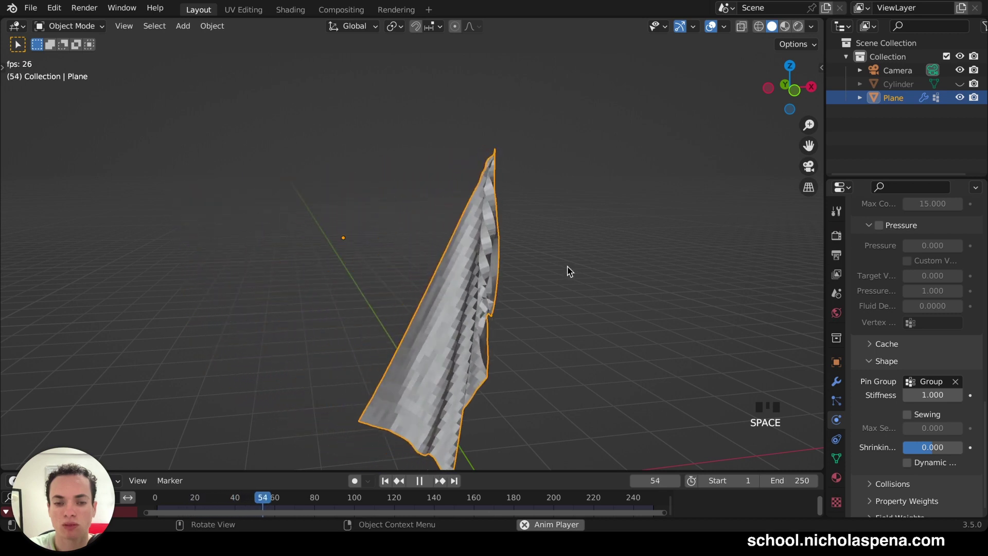
{"action": "key", "text": "space"}
{"action": "left_click", "coordinate": [384, 482]}
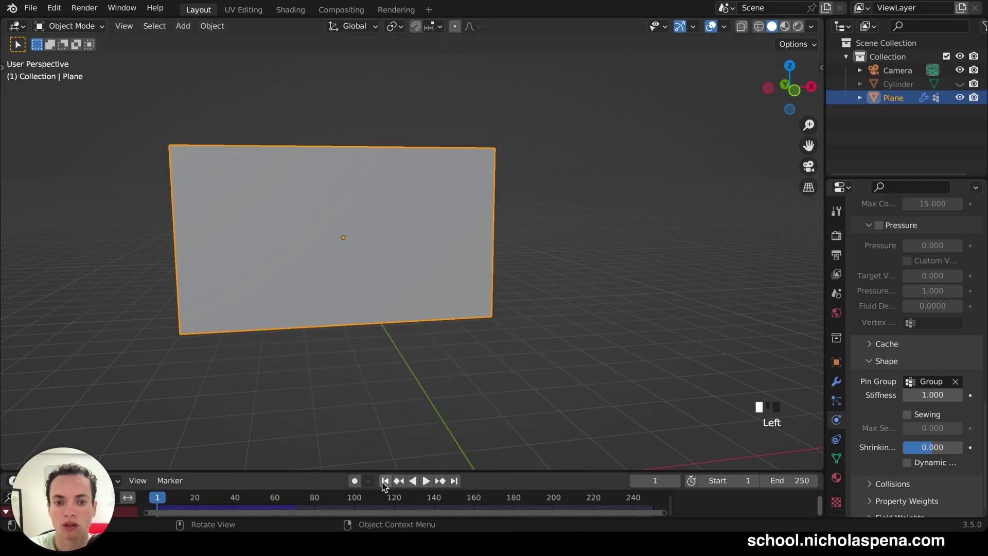
Shade the flag plane smooth and show its modifier stack with the Cloth modifier
{"action": "right_click", "coordinate": [447, 223]}
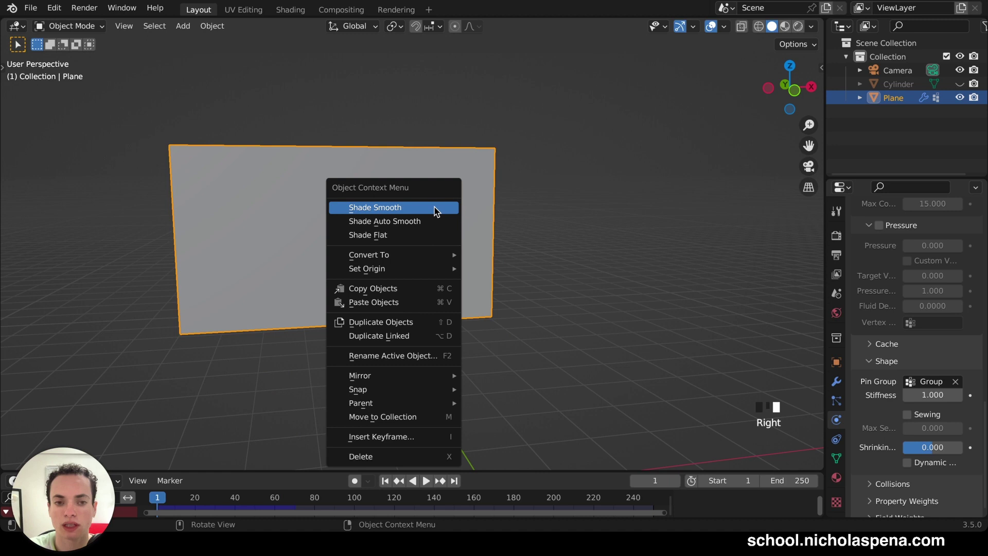
{"action": "left_click", "coordinate": [385, 208]}
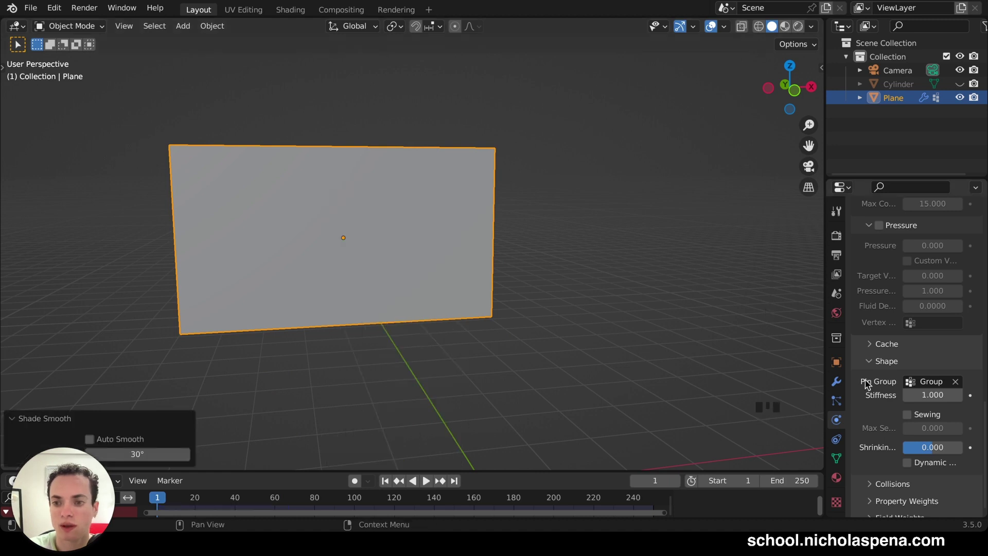
{"action": "left_click", "coordinate": [836, 381]}
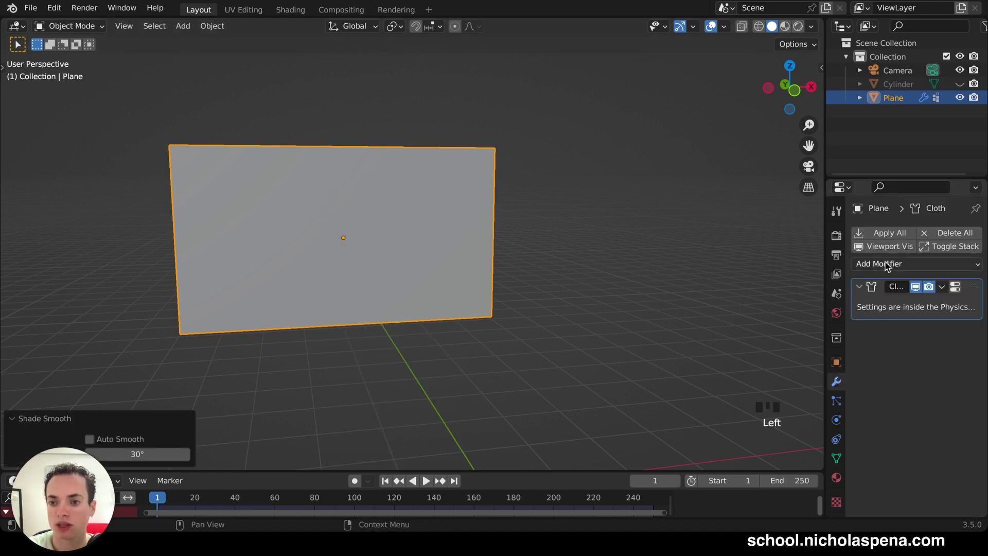
{"action": "left_click", "coordinate": [866, 266]}
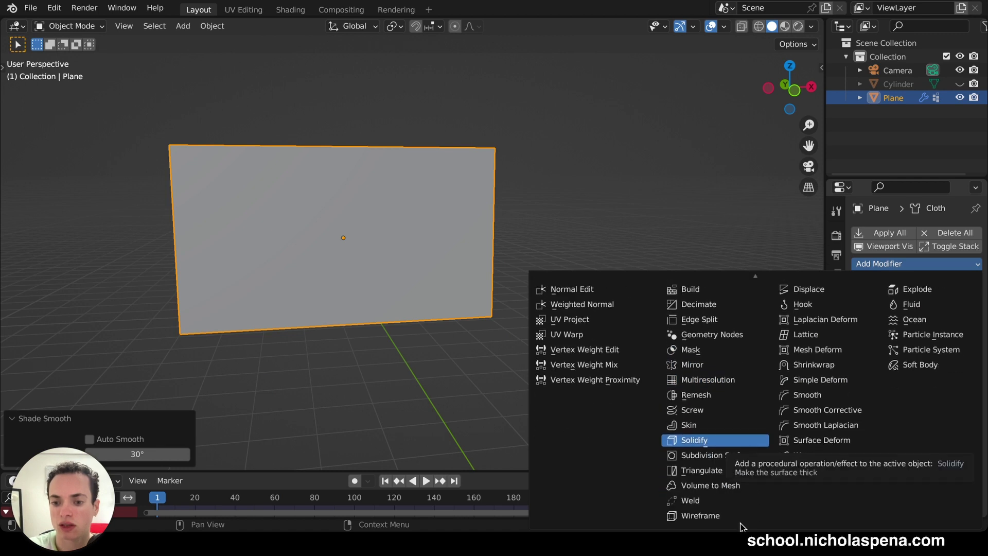
Add a Subdivision Surface modifier (viewport 2, render 3), preview the smoother cloth, and rewind
{"action": "left_click", "coordinate": [719, 457]}
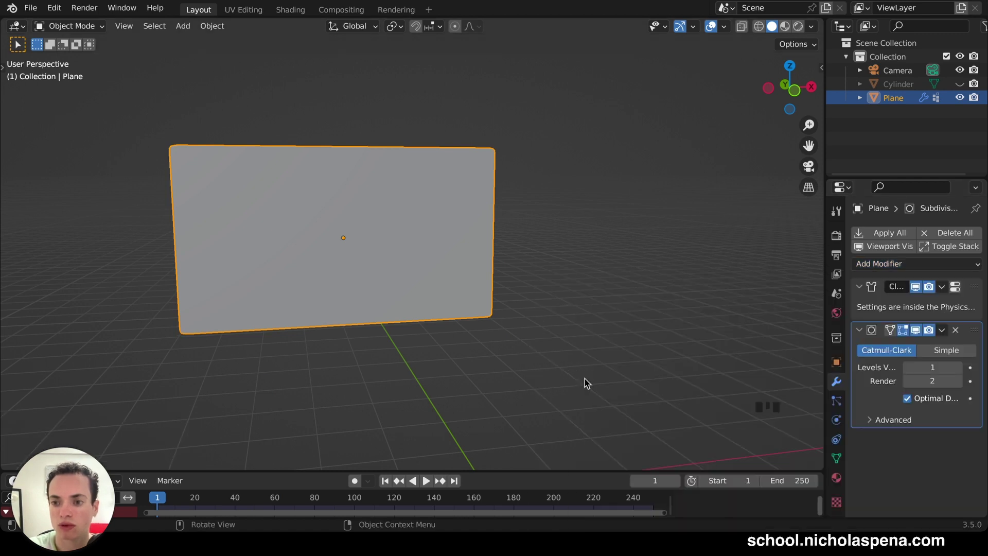
{"action": "left_click", "coordinate": [960, 367]}
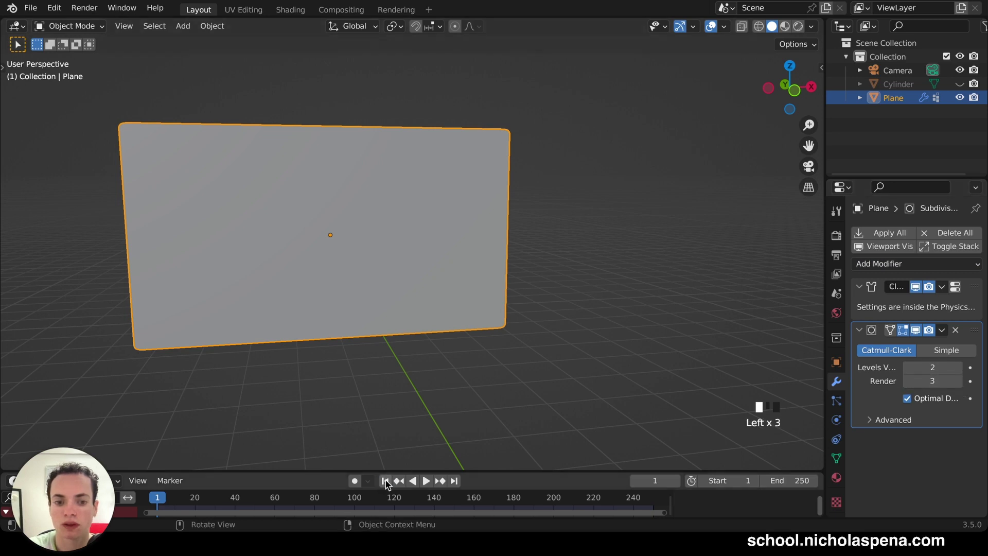
{"action": "key", "text": "space"}
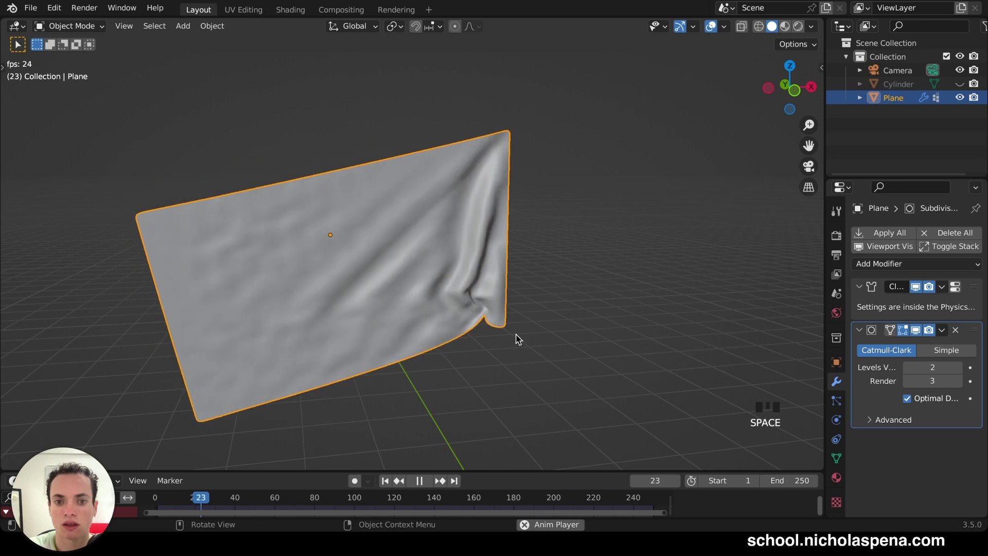
{"action": "key", "text": "space"}
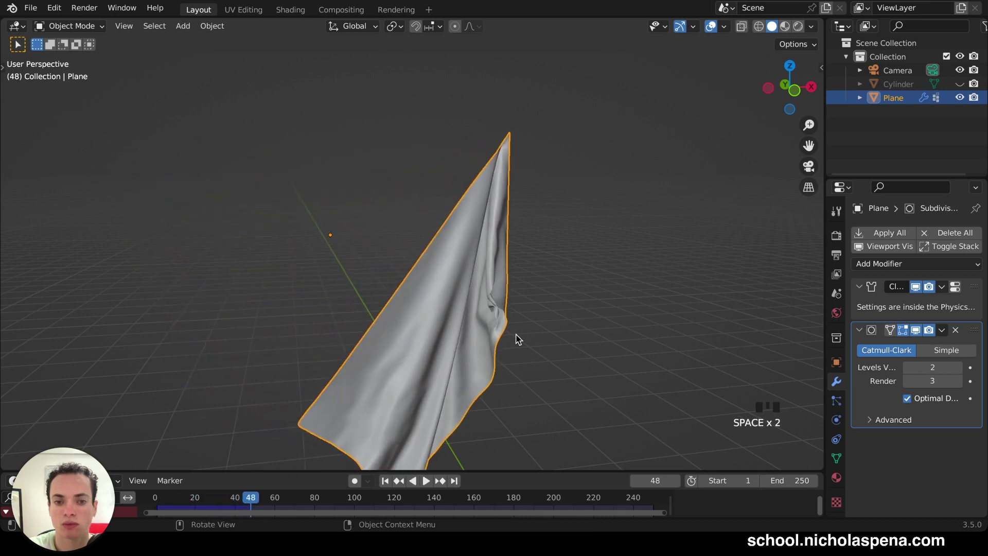
{"action": "left_click", "coordinate": [385, 480]}
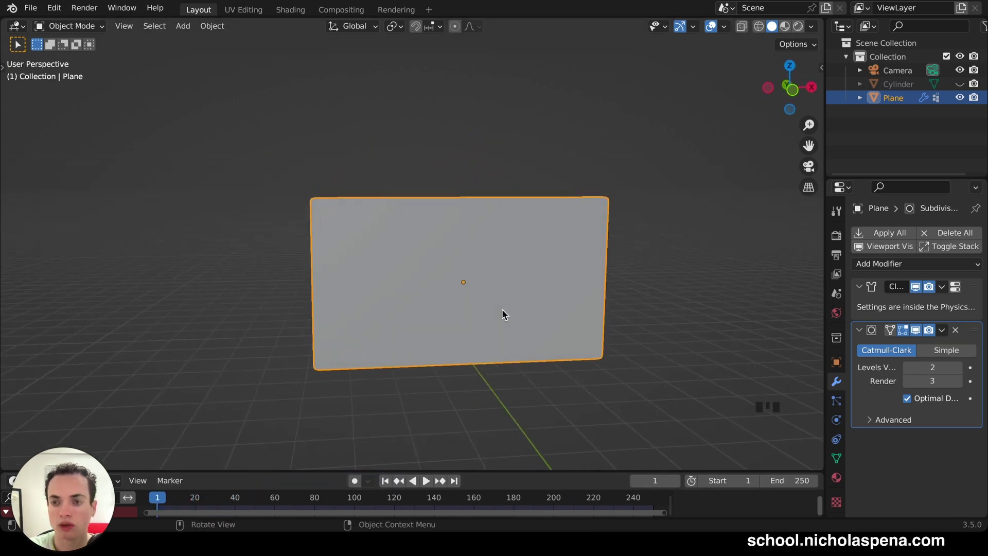
Unhide the Cylinder pole and play the simulation to watch the flag beside it
{"action": "left_click", "coordinate": [960, 84]}
{"action": "scroll", "coordinate": [559, 246], "scroll_direction": "up", "scroll_amount": 4}
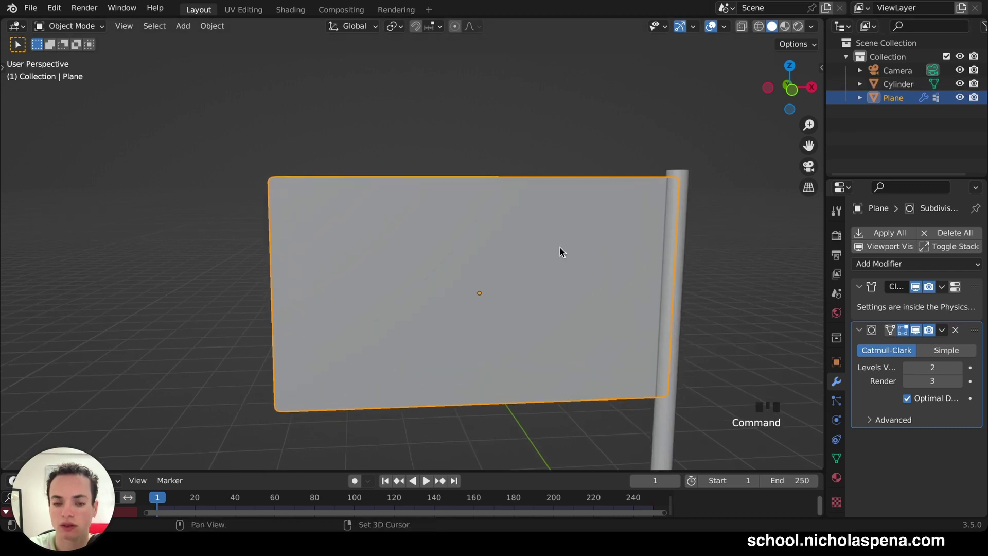
{"action": "key", "text": "space"}
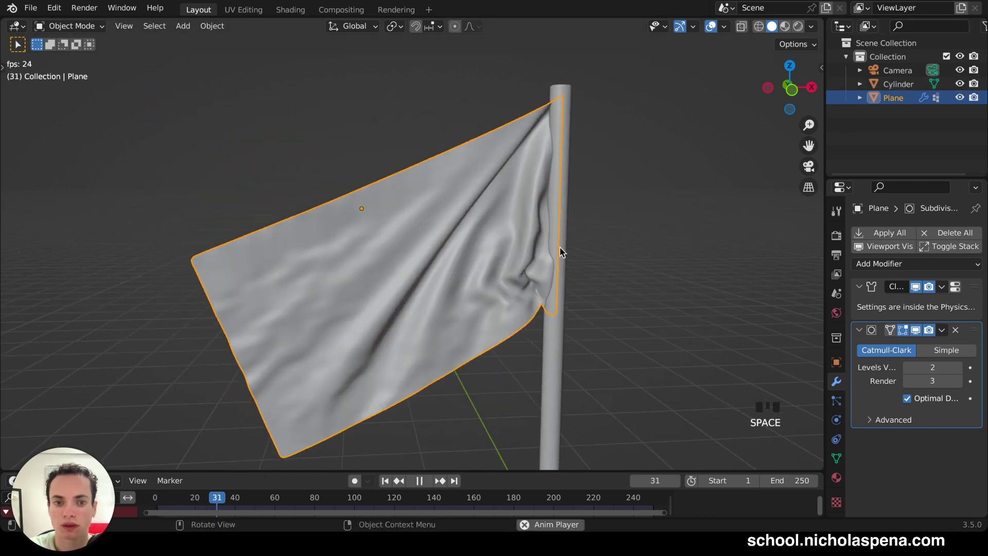
{"action": "key", "text": "space"}
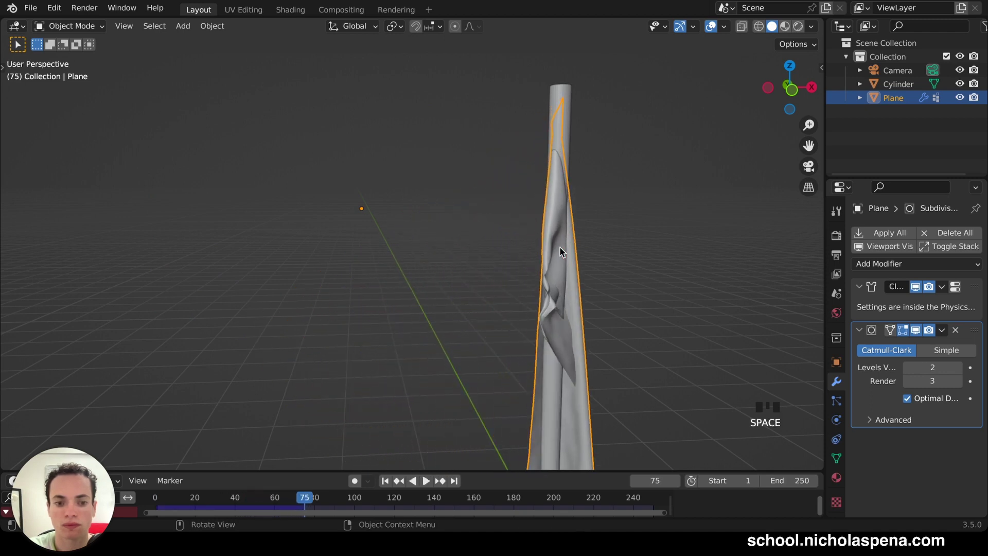
{"action": "left_click", "coordinate": [386, 481]}
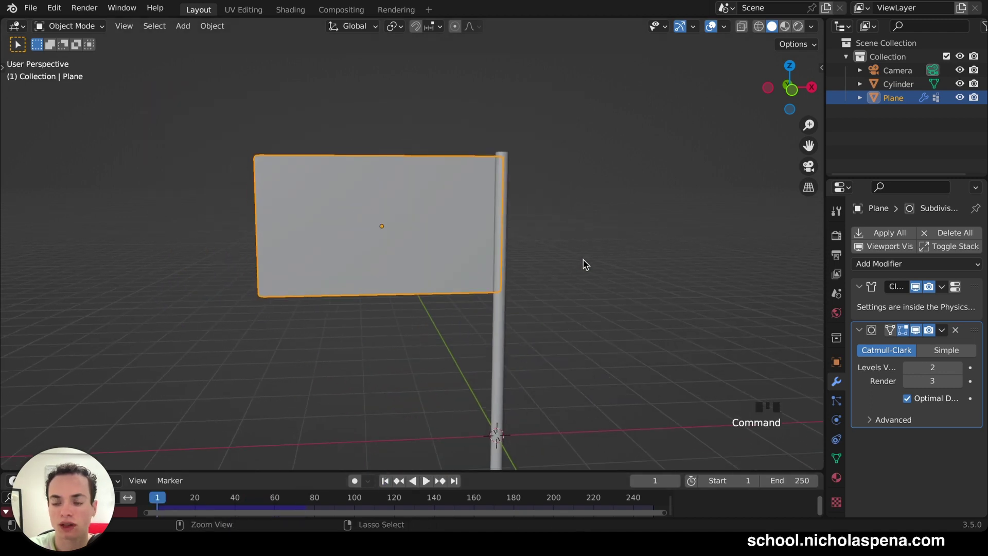
{"action": "key", "text": "space"}
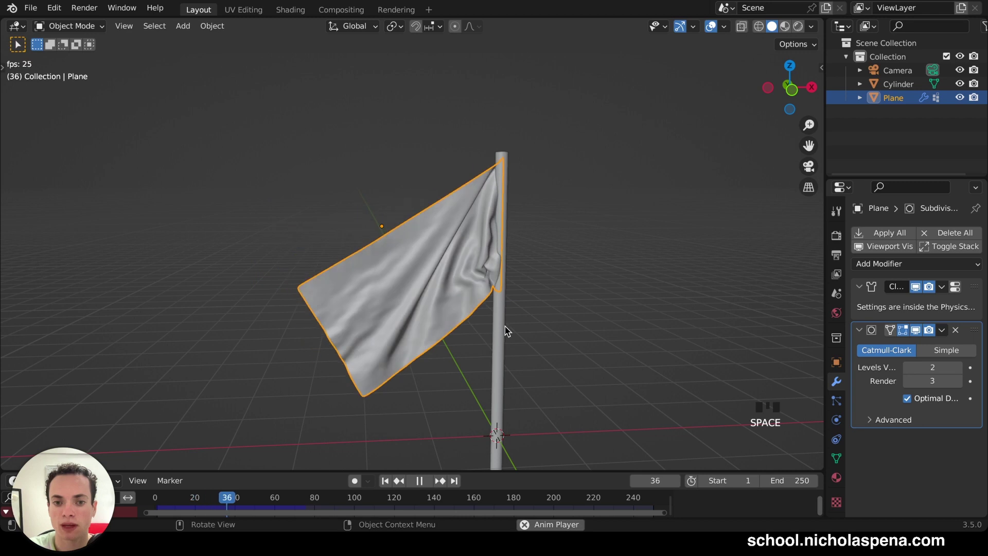
Shade the pole with Auto Smooth at 30° and rewind to frame 1
{"action": "left_click", "coordinate": [501, 333]}
{"action": "scroll", "coordinate": [567, 289], "scroll_direction": "up", "scroll_amount": 3}
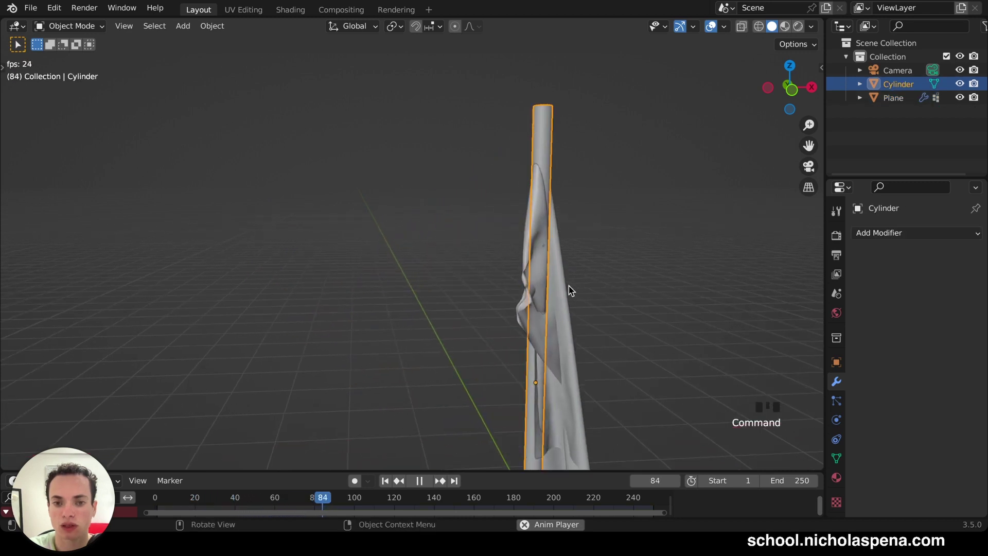
{"action": "key", "text": "space"}
{"action": "middle_click_drag", "start_coordinate": [566, 290], "coordinate": [507, 136]}
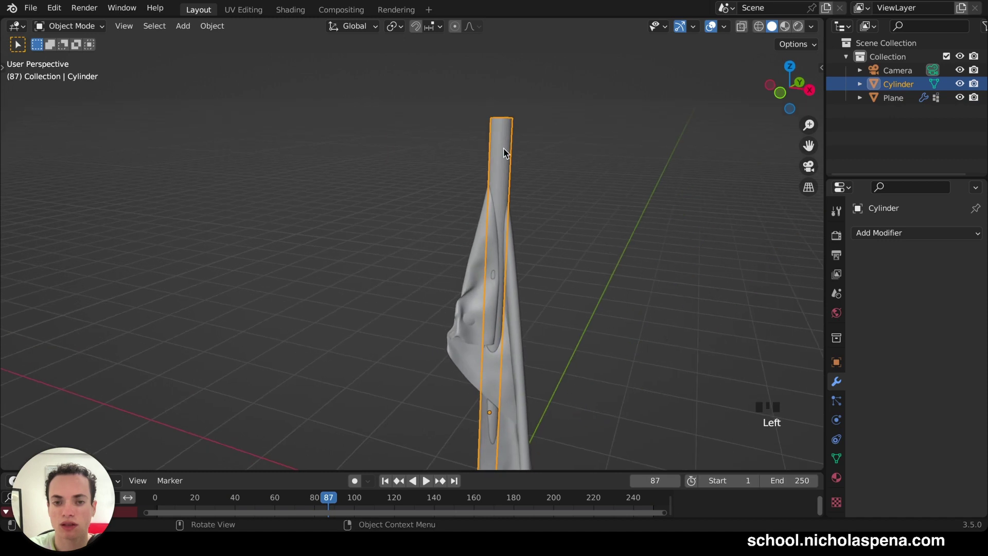
{"action": "right_click", "coordinate": [504, 149]}
{"action": "right_click", "coordinate": [490, 163]}
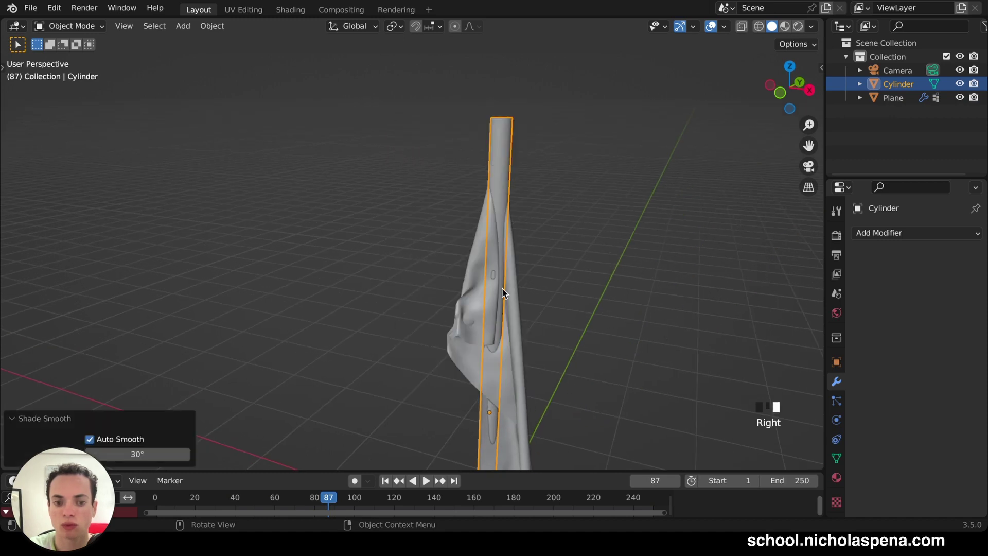
{"action": "left_click", "coordinate": [385, 481]}
{"action": "scroll", "coordinate": [540, 309], "scroll_direction": "down", "scroll_amount": 2}
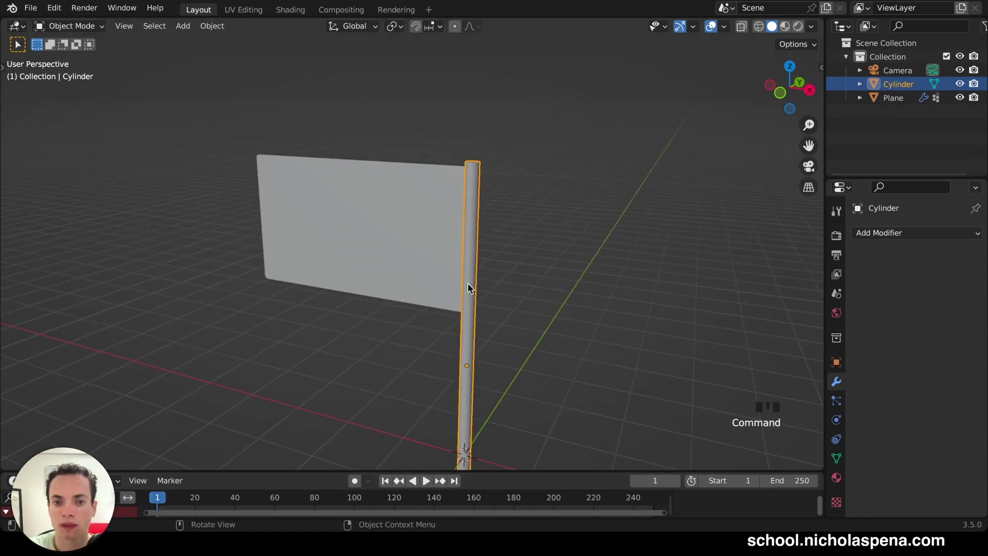
Give the pole Collision physics, test the cloth against it, and rewind to frame 1
{"action": "left_click", "coordinate": [836, 420]}
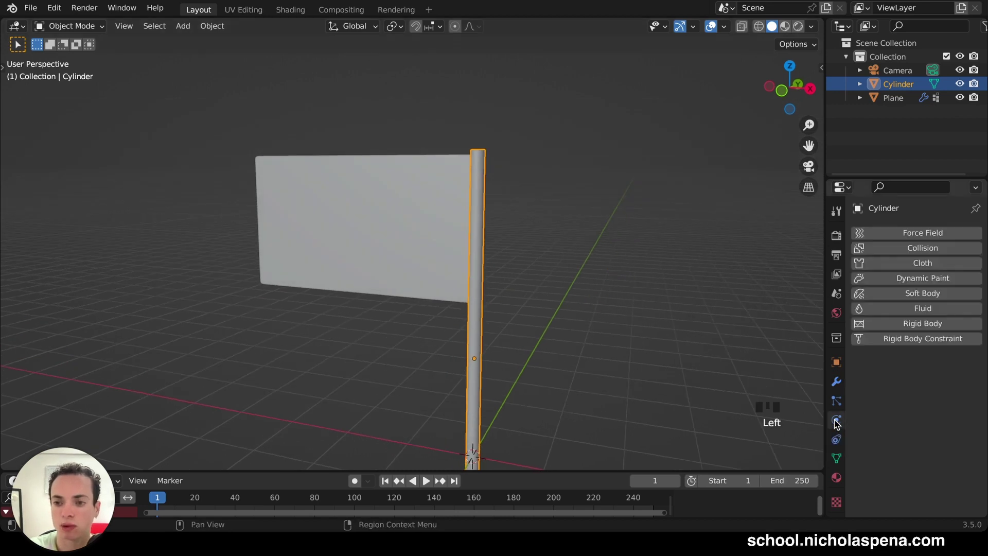
{"action": "left_click", "coordinate": [940, 251]}
{"action": "key", "text": "space"}
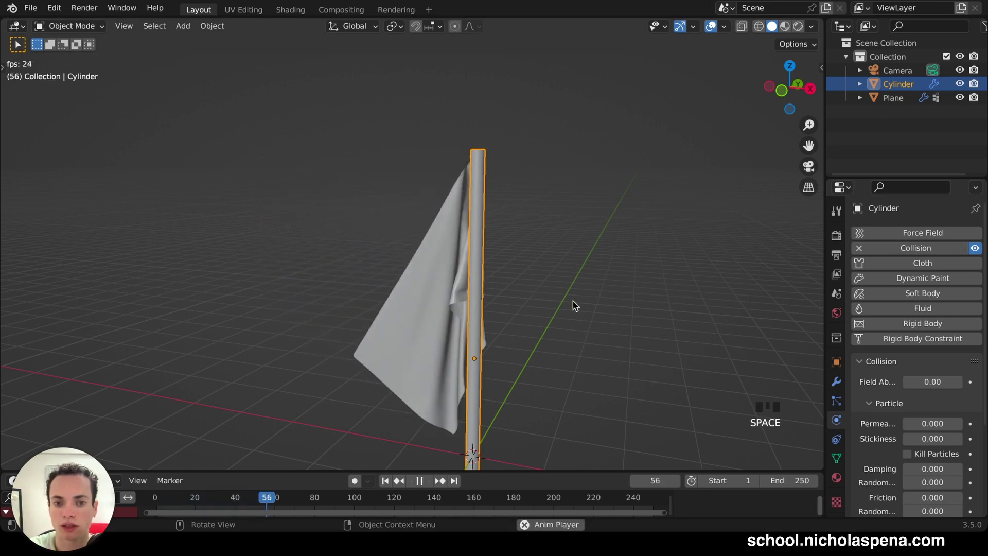
{"action": "key", "text": "space"}
{"action": "scroll", "coordinate": [575, 306], "scroll_direction": "left", "scroll_amount": 3}
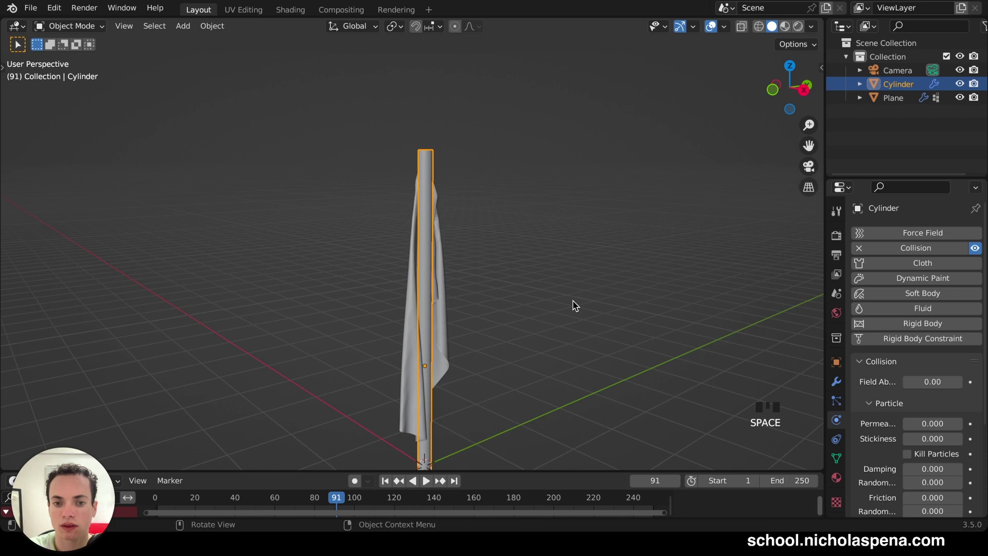
{"action": "scroll", "coordinate": [575, 306], "scroll_direction": "up", "scroll_amount": 5, "text": "super"}
{"action": "scroll", "coordinate": [574, 306], "scroll_direction": "left", "scroll_amount": 5}
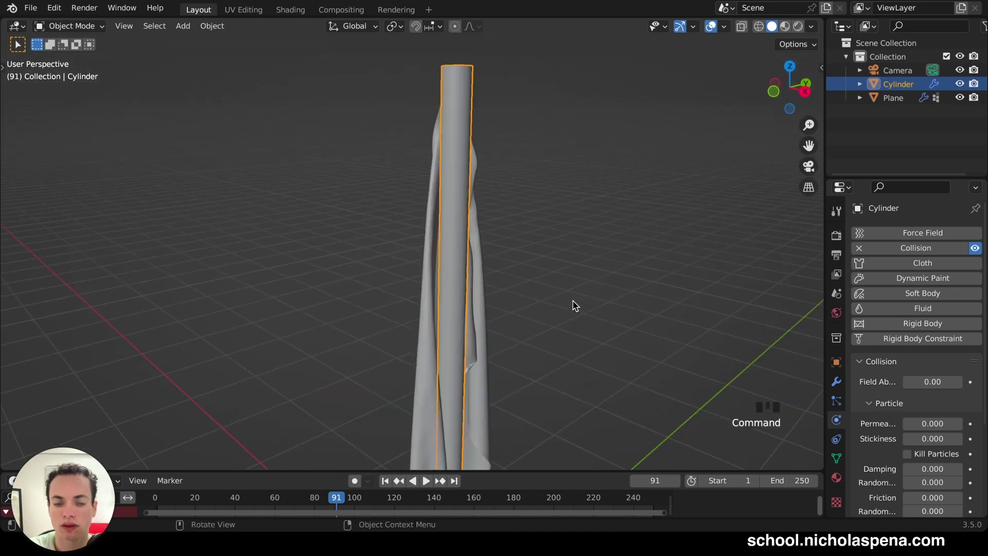
{"action": "left_click", "coordinate": [383, 480]}
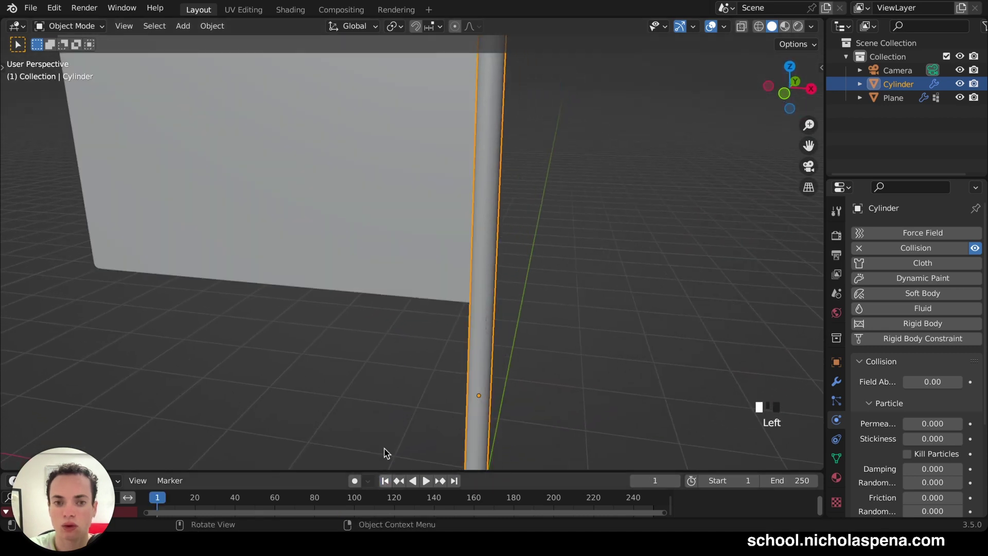
{"action": "scroll", "coordinate": [399, 335], "scroll_direction": "down", "scroll_amount": 5, "text": "super"}
Select the flag plane, test-play the cloth simulation, and rewind to frame 1
{"action": "left_click", "coordinate": [345, 213]}
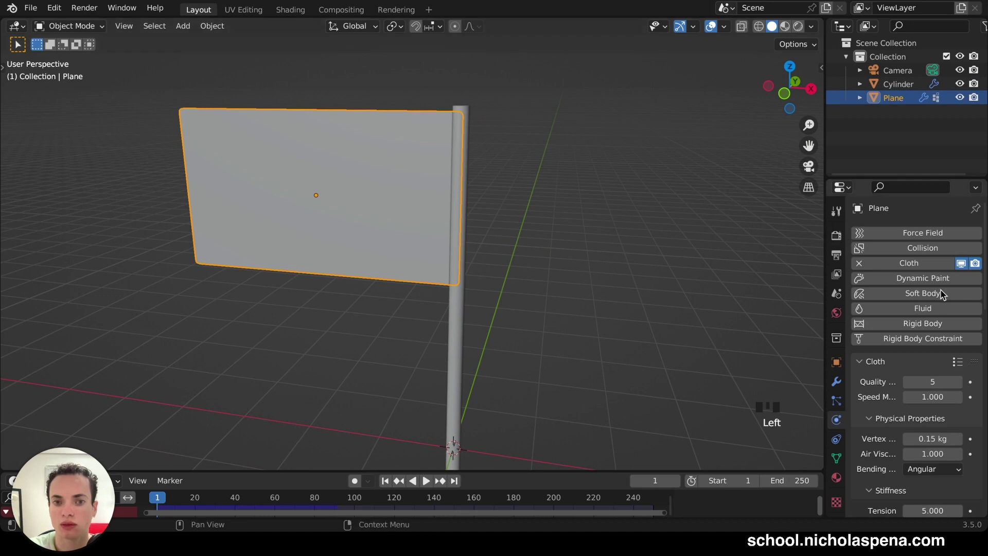
{"action": "key", "text": "space"}
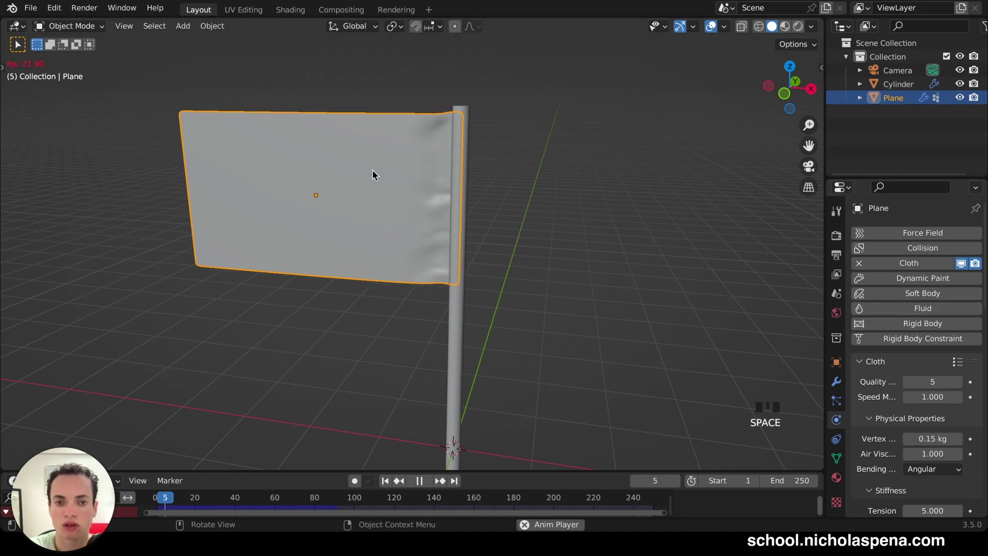
{"action": "key", "text": "space"}
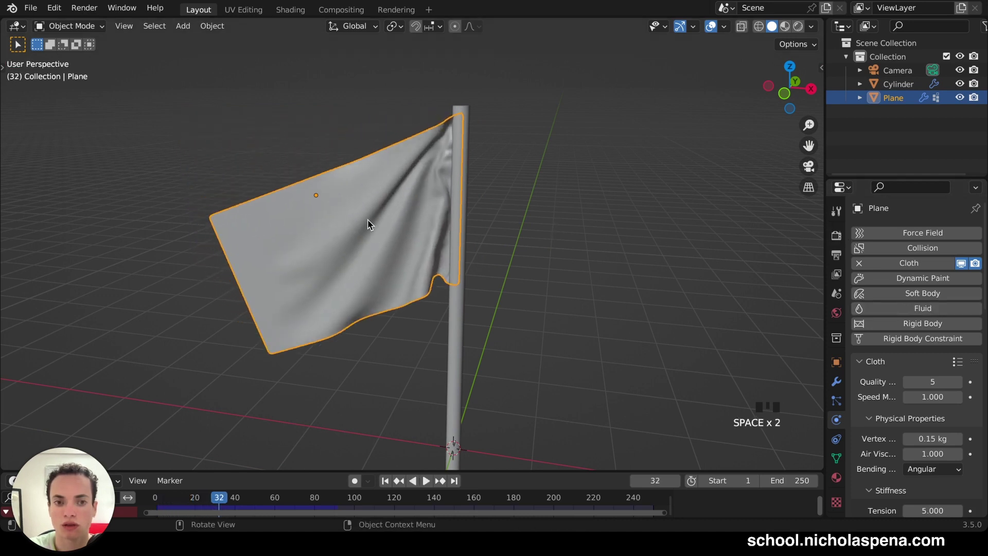
{"action": "left_click", "coordinate": [385, 480]}
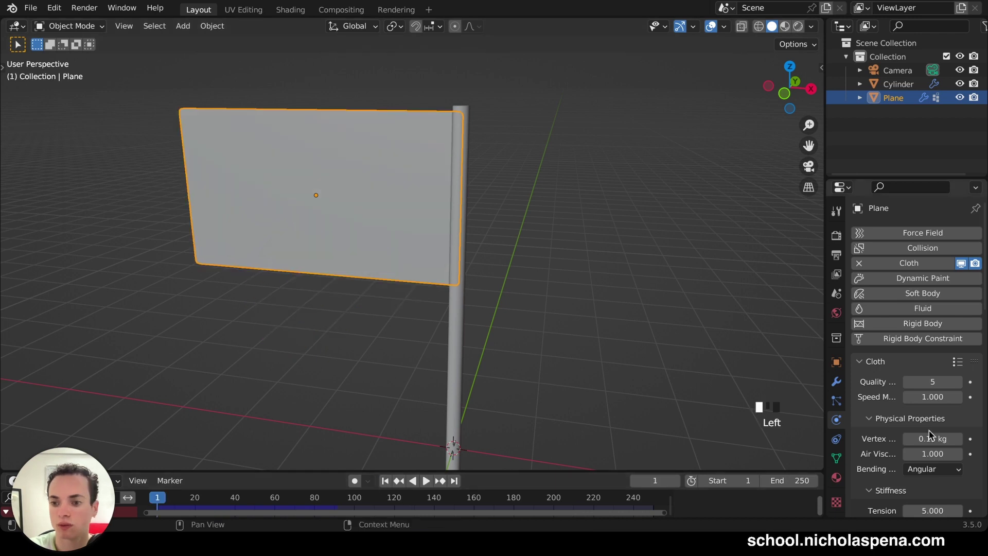
{"action": "scroll", "coordinate": [879, 426], "scroll_direction": "down", "scroll_amount": 15}
{"action": "scroll", "coordinate": [874, 422], "scroll_direction": "down", "scroll_amount": 2}
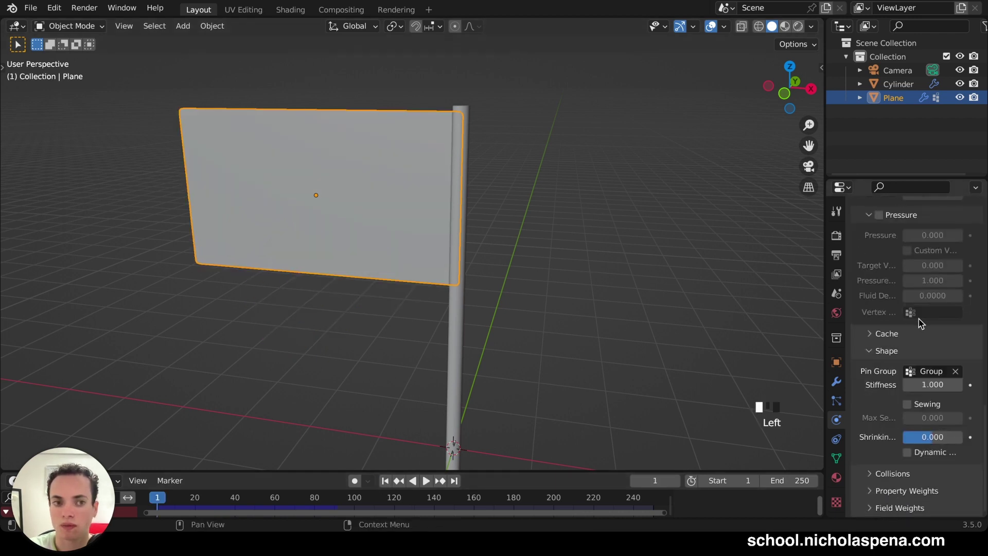
Enable Self Collisions in the flag's Cloth collision settings (friction 5.000, distance 0.015 m)
{"action": "left_click", "coordinate": [894, 475]}
{"action": "scroll", "coordinate": [894, 478], "scroll_direction": "down", "scroll_amount": 8}
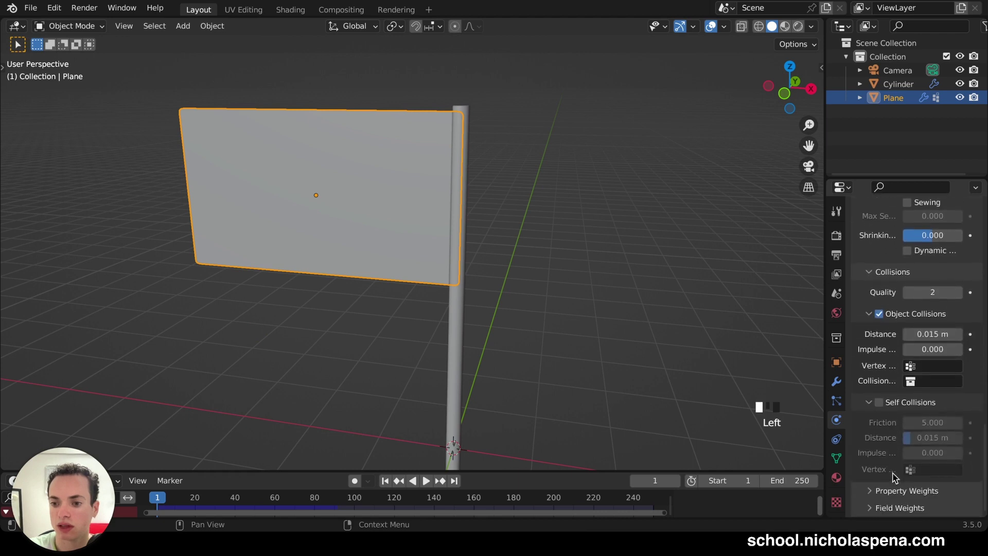
{"action": "left_click", "coordinate": [879, 402]}
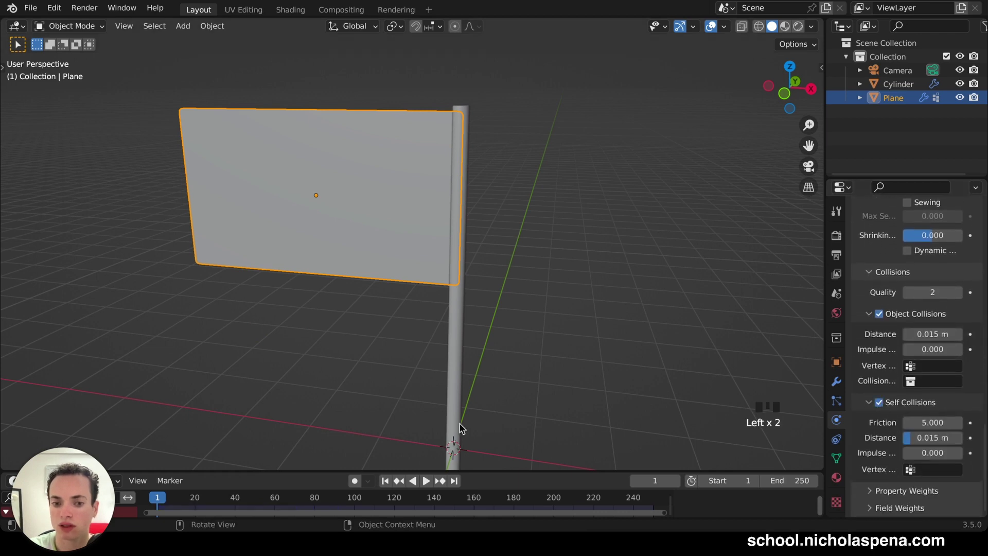
{"action": "scroll", "coordinate": [463, 284], "scroll_direction": "down", "scroll_amount": 5}
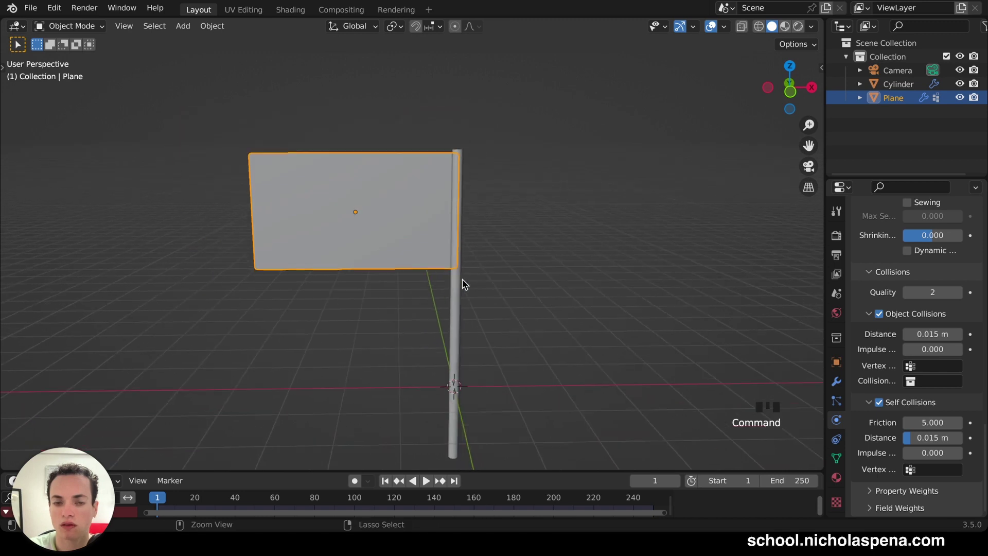
Add a Wind force field at the origin with strength 1.000 and flow 1.000
{"action": "key", "text": "shift+a"}
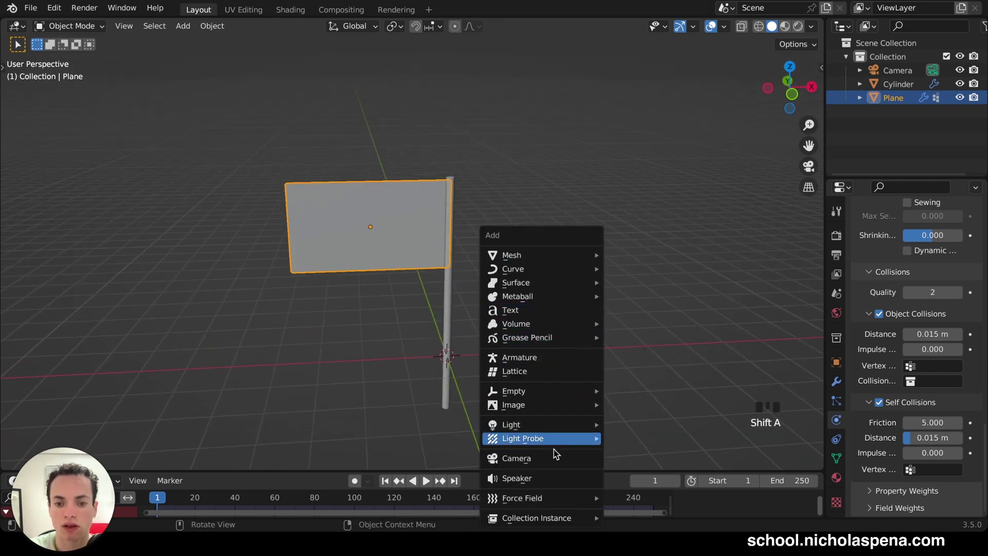
{"action": "mouse_move", "coordinate": [555, 498]}
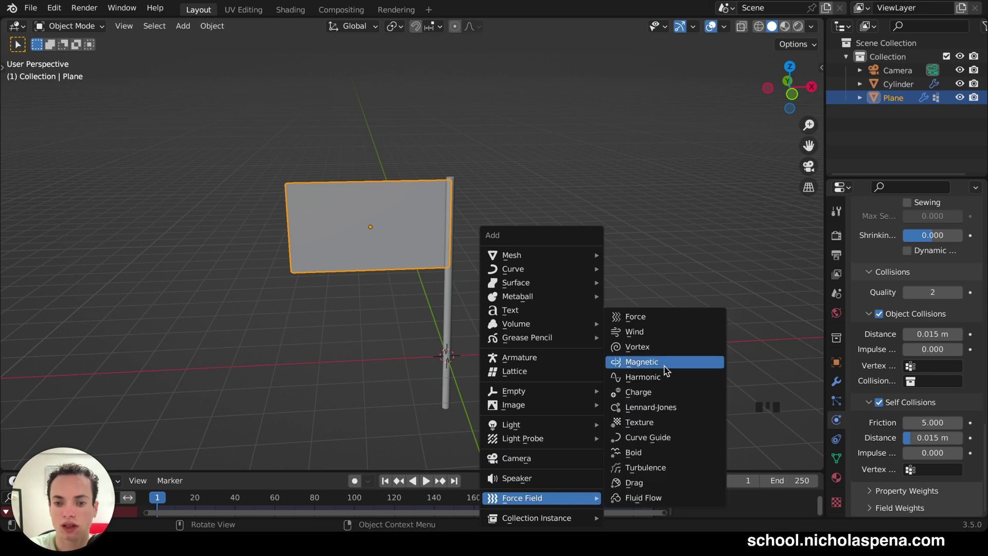
{"action": "left_click", "coordinate": [646, 334]}
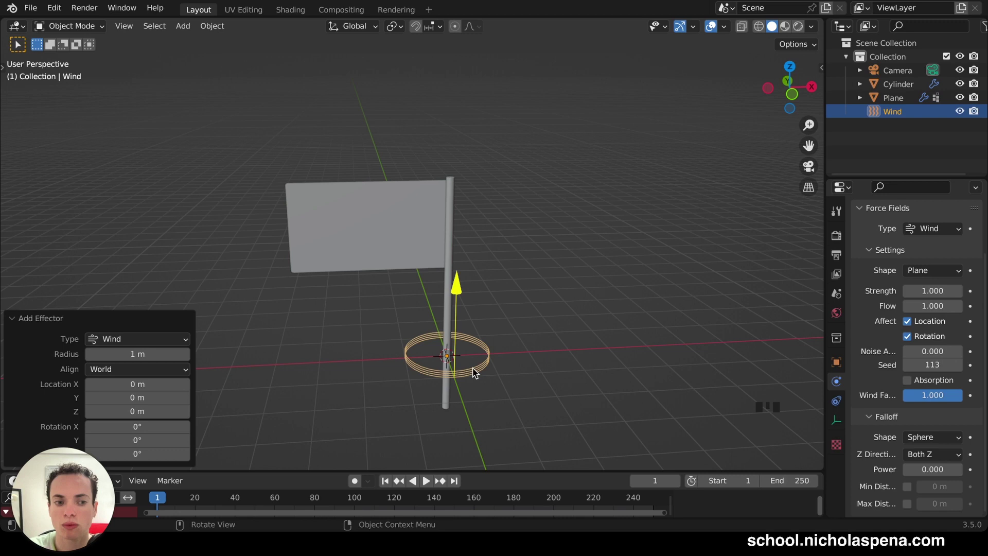
Rotate the wind field -90° about Y so it faces the flag
{"action": "middle_click_drag", "start_coordinate": [465, 392], "coordinate": [551, 322]}
{"action": "key", "text": "r"}
{"action": "type", "text": "y"}
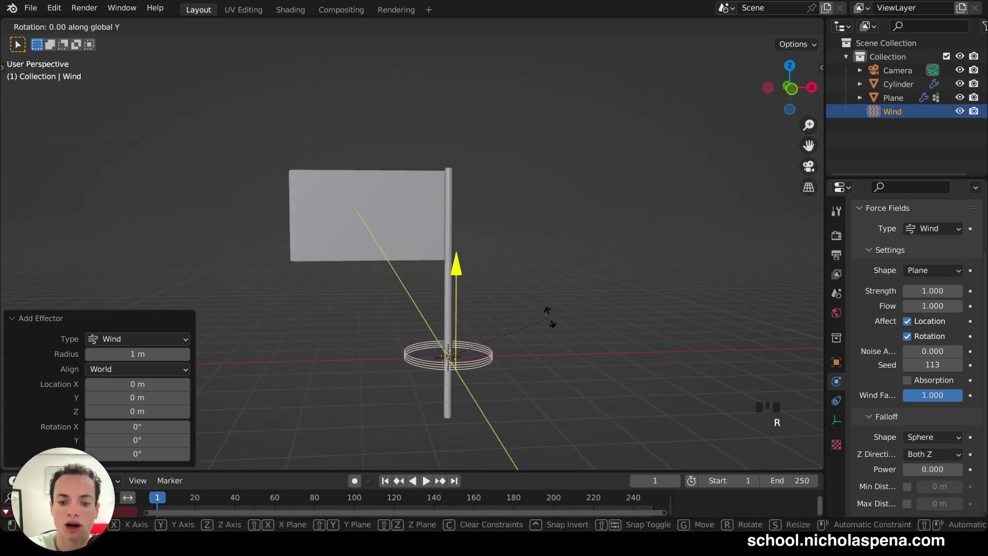
{"action": "type", "text": "90"}
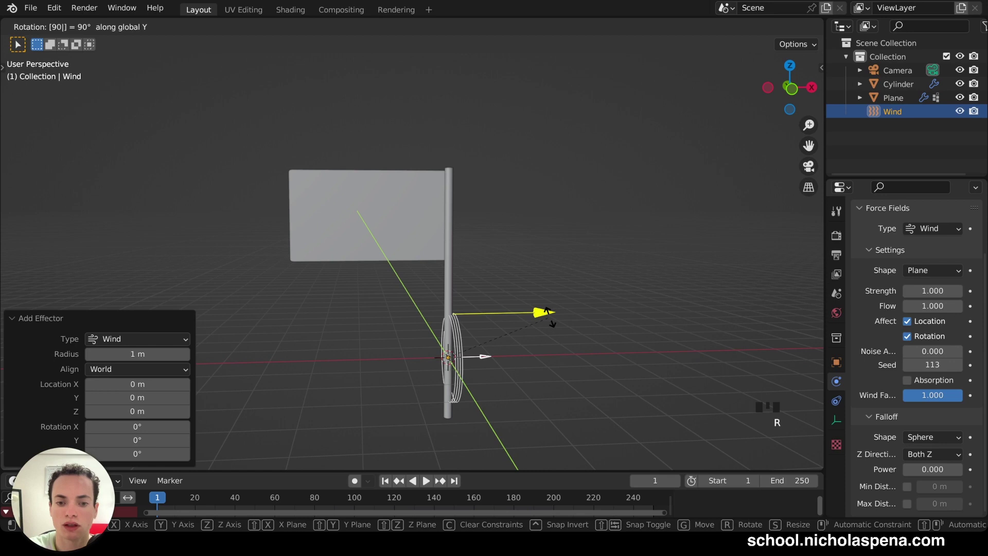
{"action": "key", "text": "BackSpace"}
{"action": "key", "text": "BackSpace"}
{"action": "type", "text": "-90"}
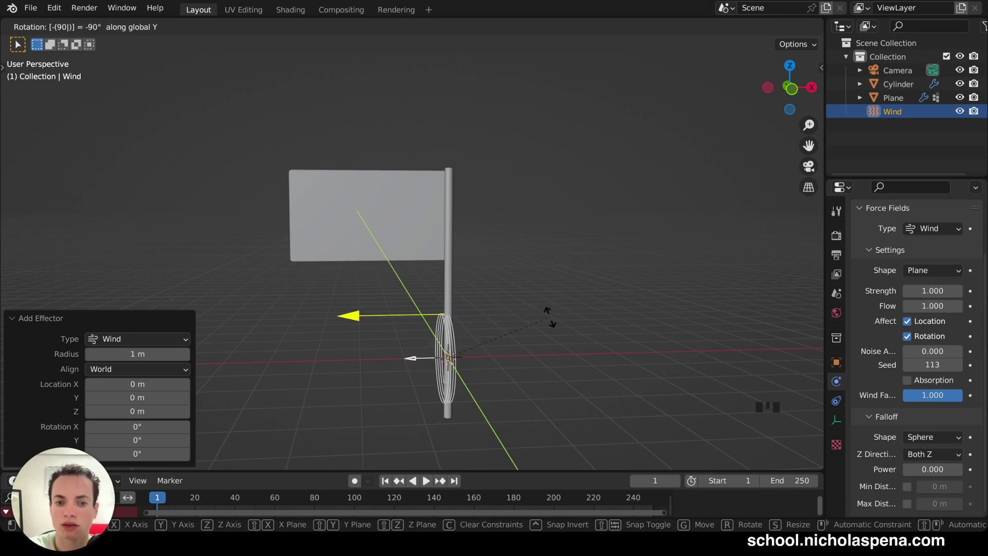
{"action": "key", "text": "Return"}
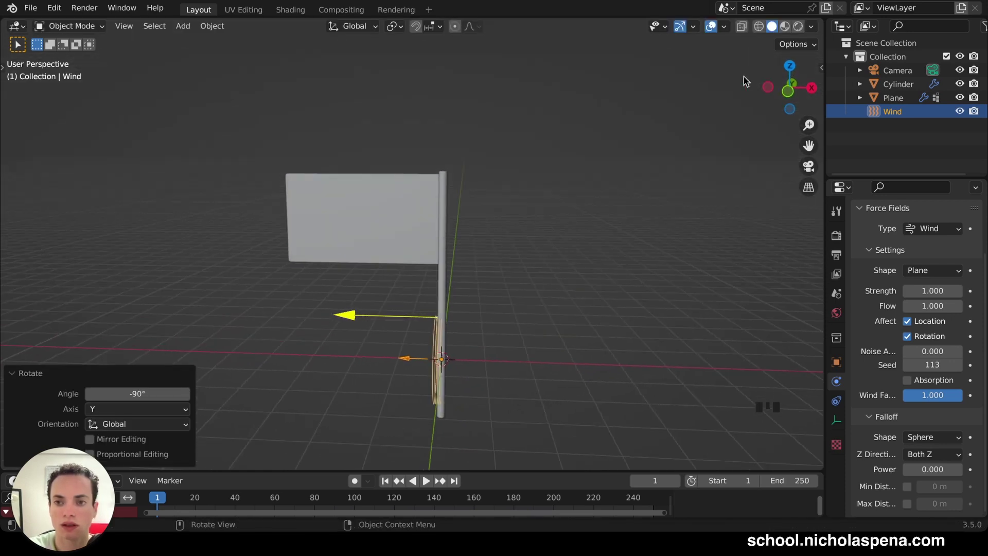
In Top view, move the wind field to the flag's side and angle it toward it
{"action": "left_click", "coordinate": [790, 66]}
{"action": "key", "text": "g"}
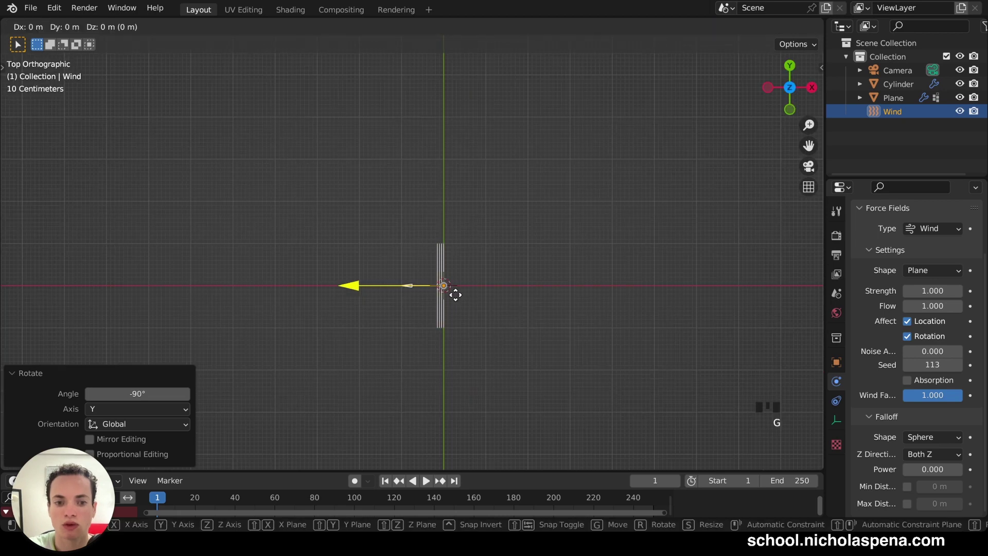
{"action": "left_click", "coordinate": [587, 346]}
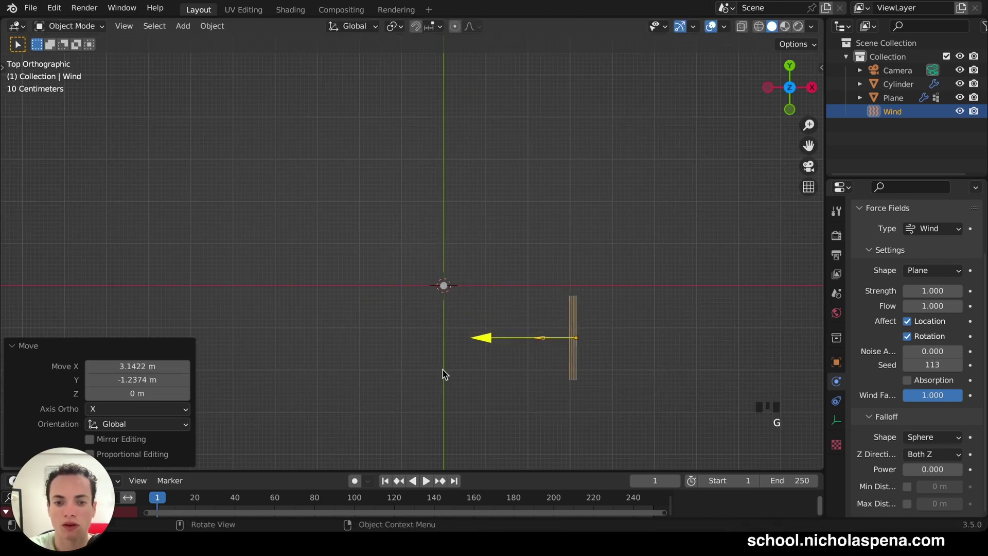
{"action": "key", "text": "r"}
{"action": "left_click", "coordinate": [418, 327]}
{"action": "middle_click_drag", "start_coordinate": [481, 308], "coordinate": [823, 175]}
Raise the wind field along Z to flag height
{"action": "key", "text": "g"}
{"action": "key", "text": "z"}
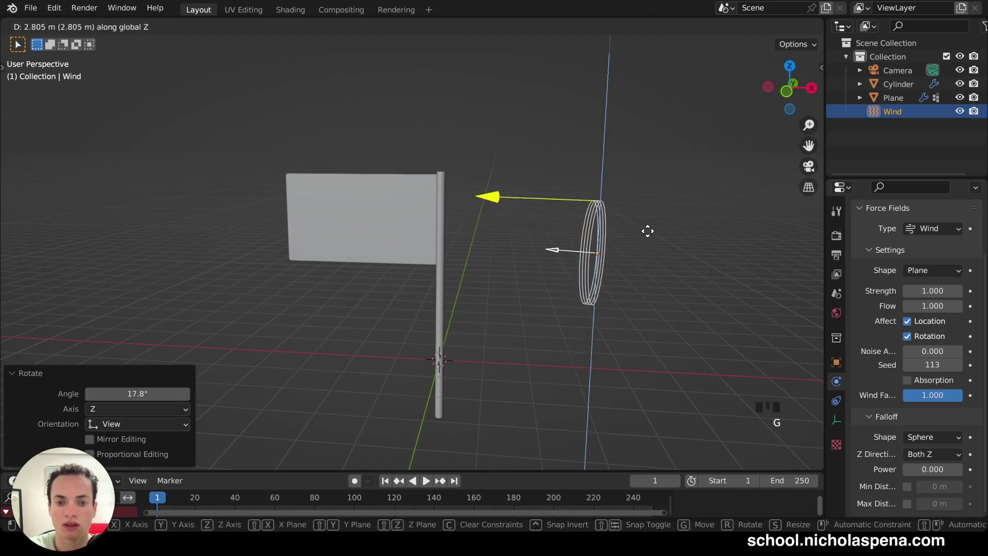
{"action": "left_click", "coordinate": [646, 234]}
{"action": "middle_click_drag", "start_coordinate": [647, 233], "coordinate": [553, 222]}
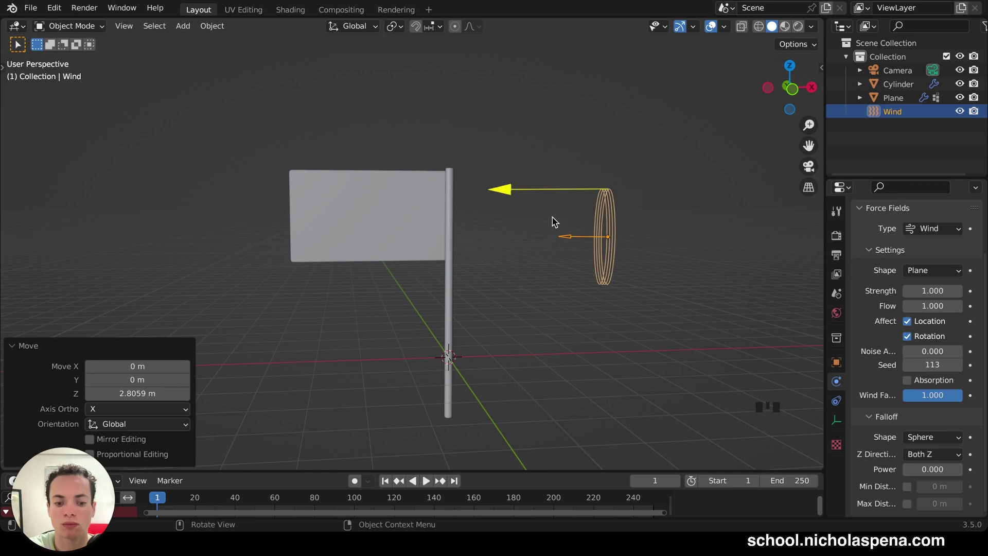
{"action": "key", "text": "r"}
{"action": "key", "text": "x"}
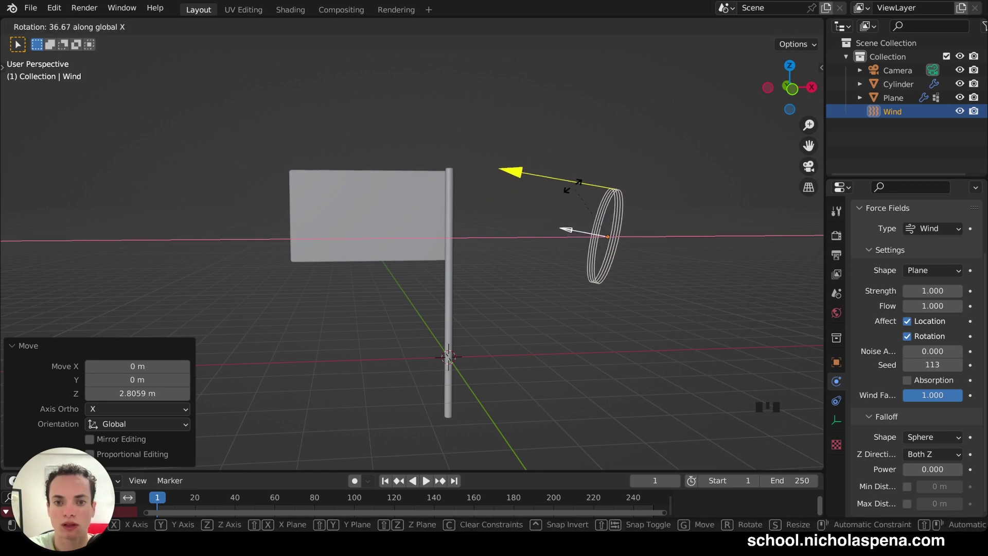
{"action": "key", "text": "Escape"}
Fine-tune the wind field's rotation and position from Front view
{"action": "key", "text": "KP_1"}
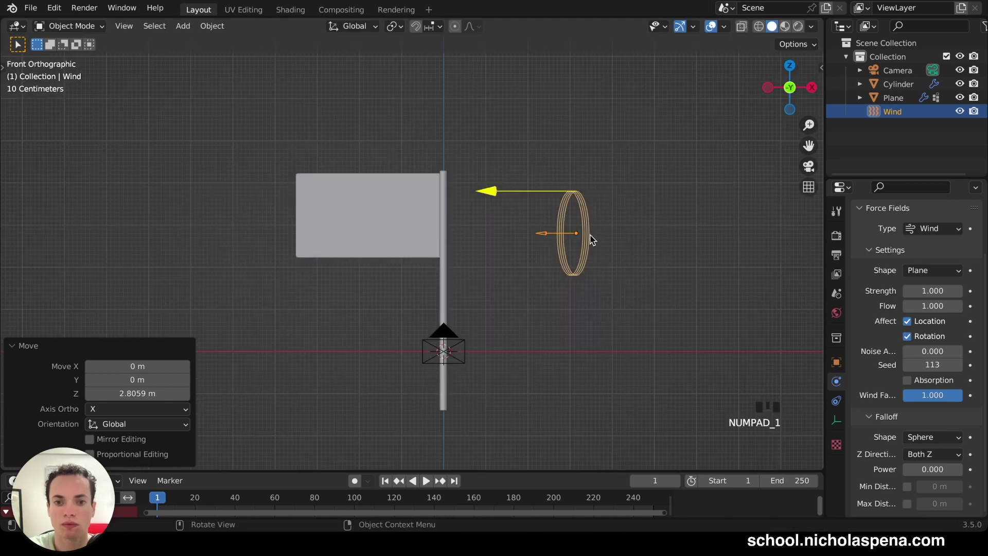
{"action": "key", "text": "r"}
{"action": "left_click", "coordinate": [454, 221]}
{"action": "key", "text": "g"}
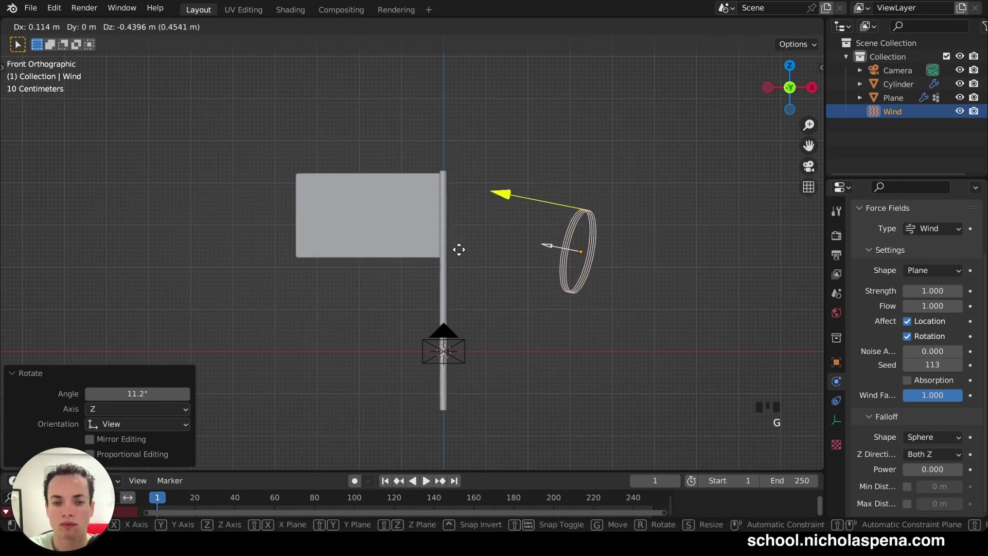
{"action": "left_click", "coordinate": [473, 269]}
{"action": "key", "text": "r"}
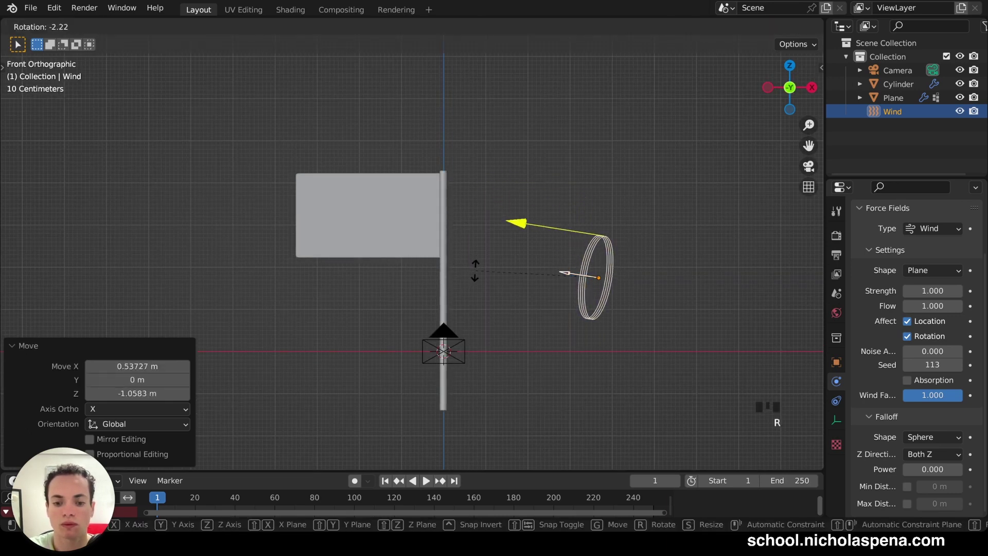
{"action": "left_click", "coordinate": [477, 277]}
{"action": "key", "text": "g"}
{"action": "left_click", "coordinate": [471, 267]}
Save the file as flag1.blend and rewind to the first frame
{"action": "key", "text": "ctrl+s"}
{"action": "middle_click_drag", "start_coordinate": [472, 267], "coordinate": [480, 381]}
{"action": "left_click", "coordinate": [386, 480]}
Play the flag under the strength-1 wind, which barely moves it, then rewind to frame 1
{"action": "key", "text": "space"}
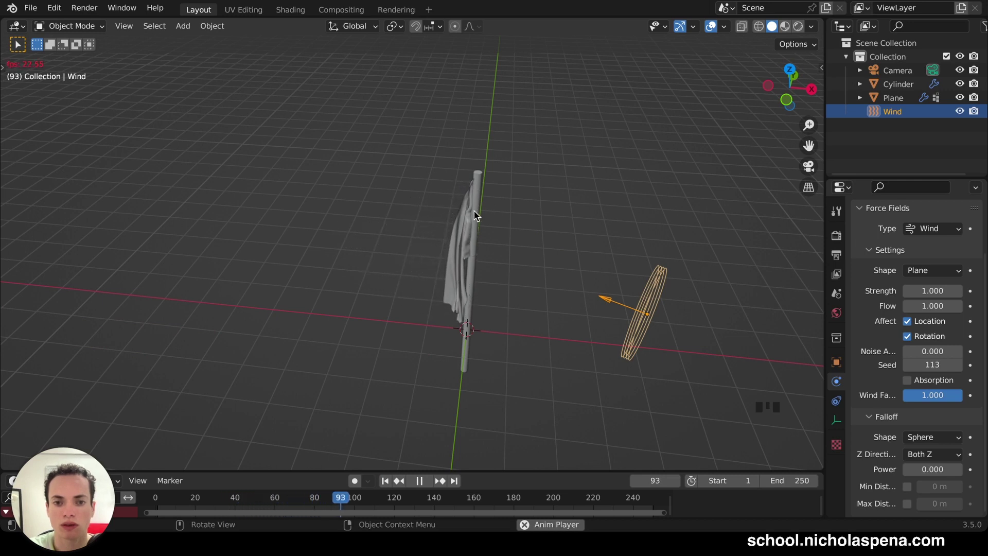
{"action": "key", "text": "space"}
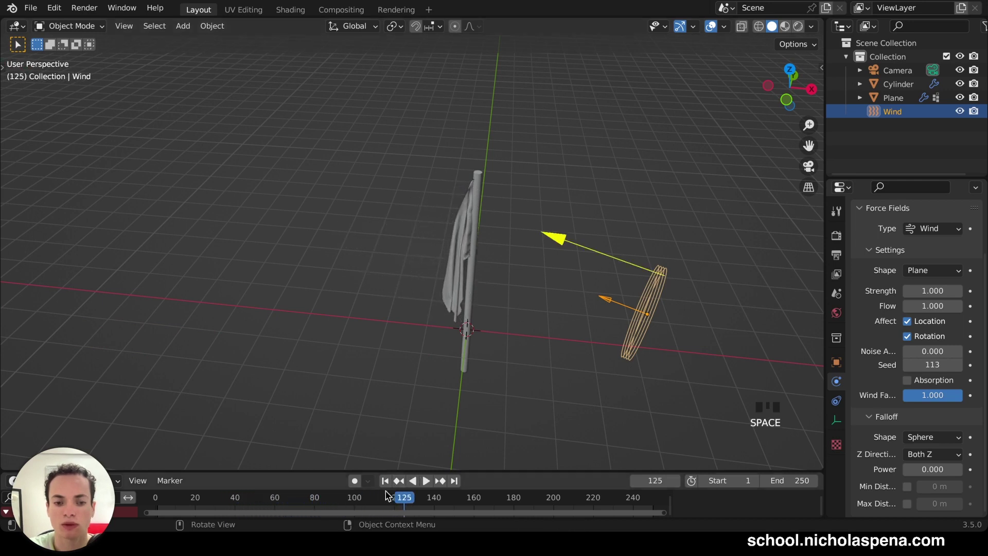
{"action": "key", "text": "shift+Left"}
{"action": "scroll", "coordinate": [540, 368], "scroll_direction": "up", "scroll_amount": 3, "text": "super"}
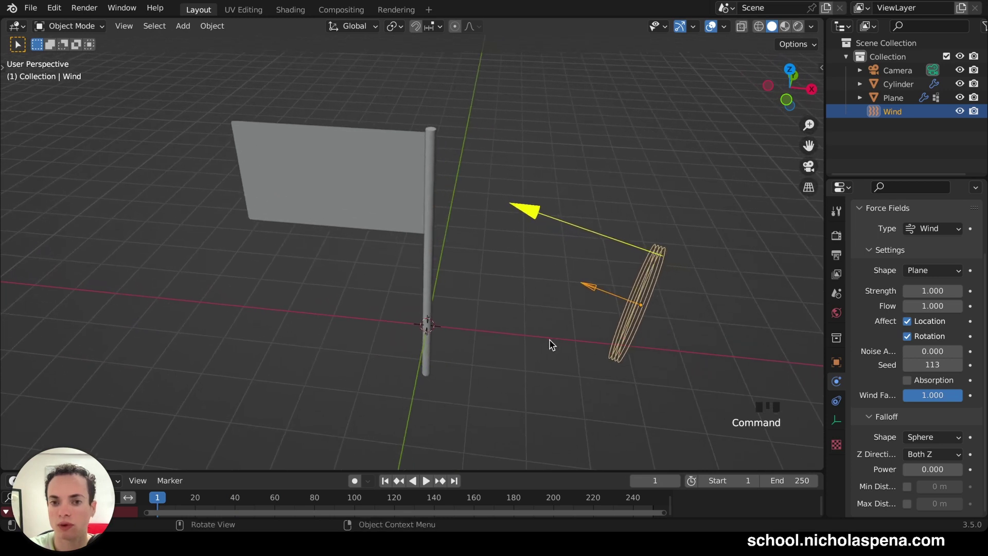
{"action": "middle_click_drag", "start_coordinate": [551, 344], "coordinate": [593, 310]}
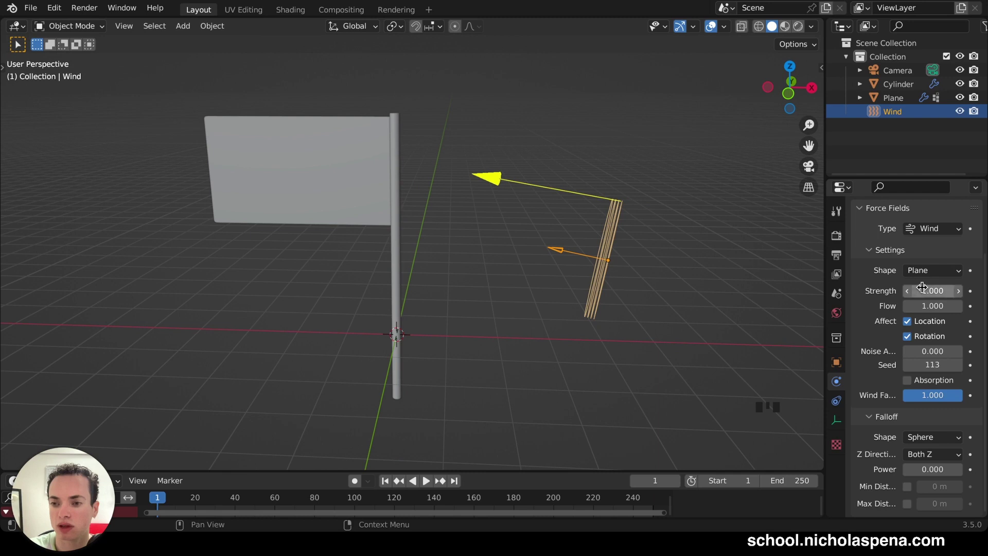
Raise the wind strength to 100, test-play the simulation, and rewind
{"action": "mouse_move", "coordinate": [926, 290]}
{"action": "left_mouse_down"}
{"action": "mouse_move", "coordinate": [952, 290]}
{"action": "mouse_move", "coordinate": [932, 291]}
{"action": "left_mouse_up"}
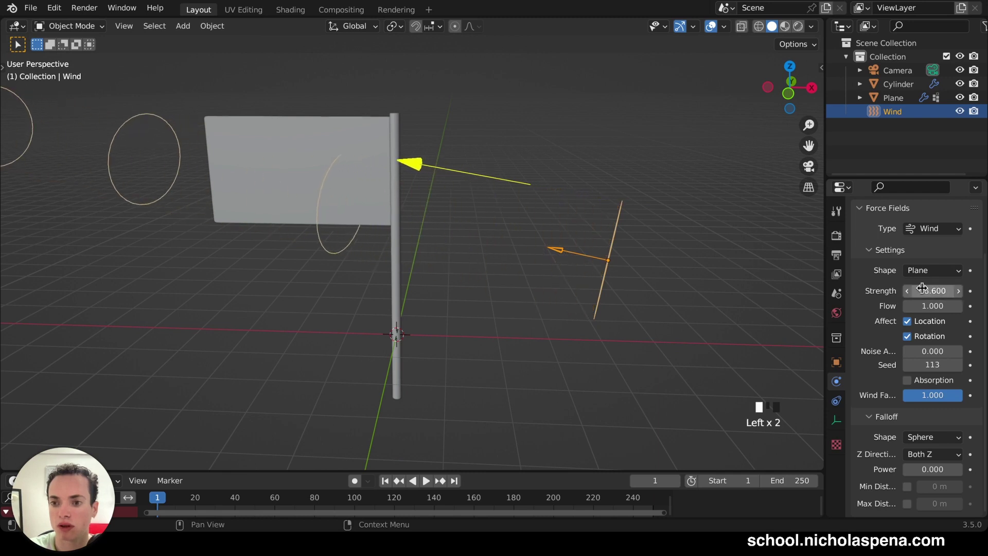
{"action": "left_click", "coordinate": [922, 290]}
{"action": "key", "text": "Return"}
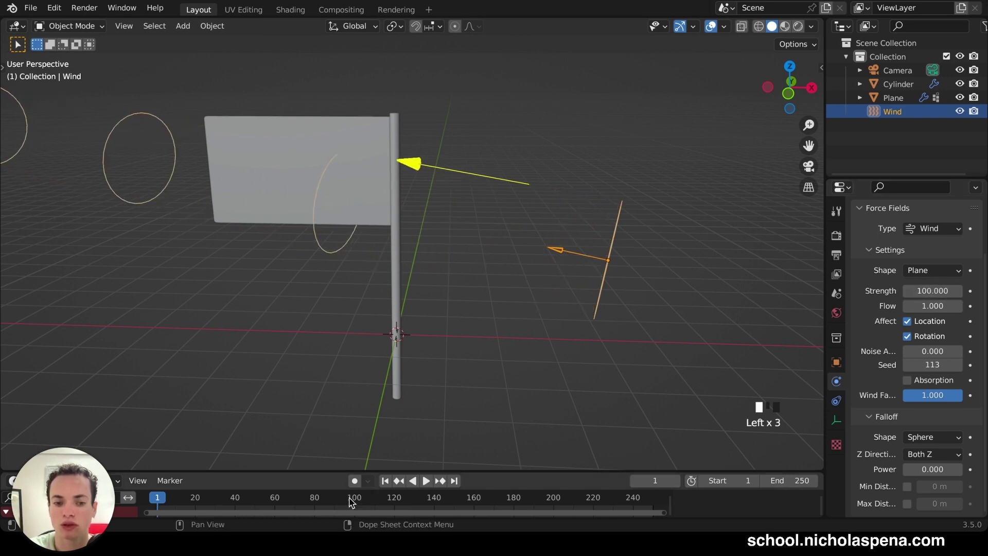
{"action": "left_click", "coordinate": [385, 481]}
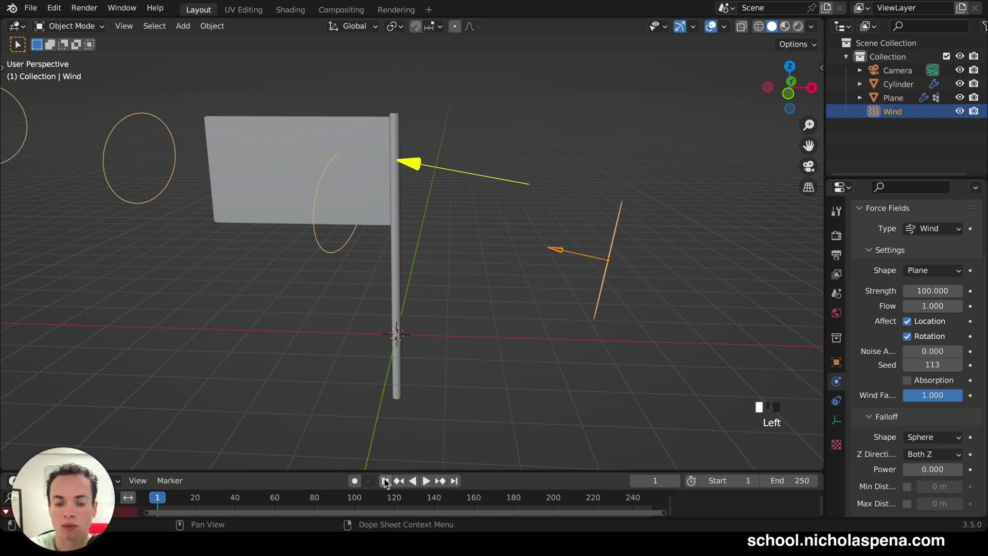
{"action": "key", "text": "space"}
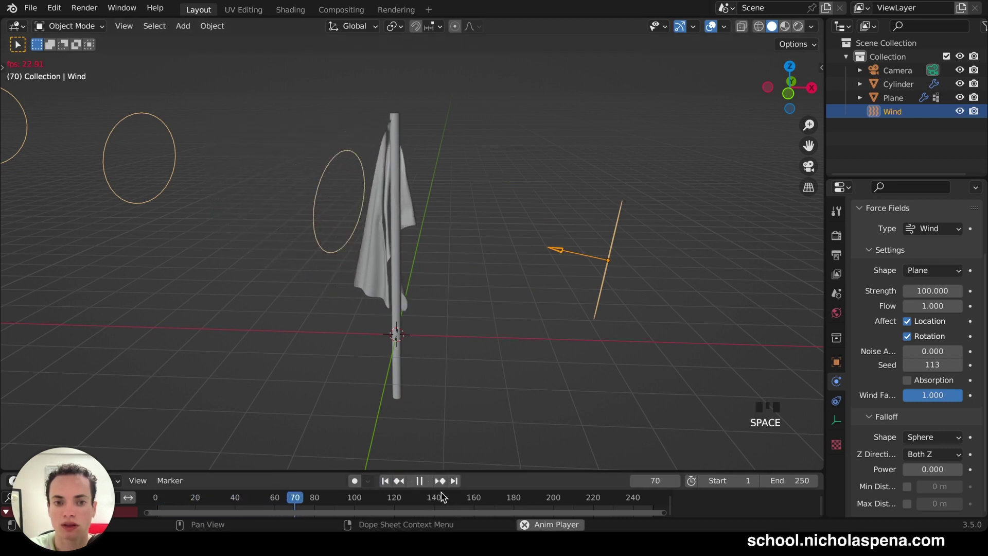
{"action": "key", "text": "space"}
{"action": "left_click", "coordinate": [386, 482]}
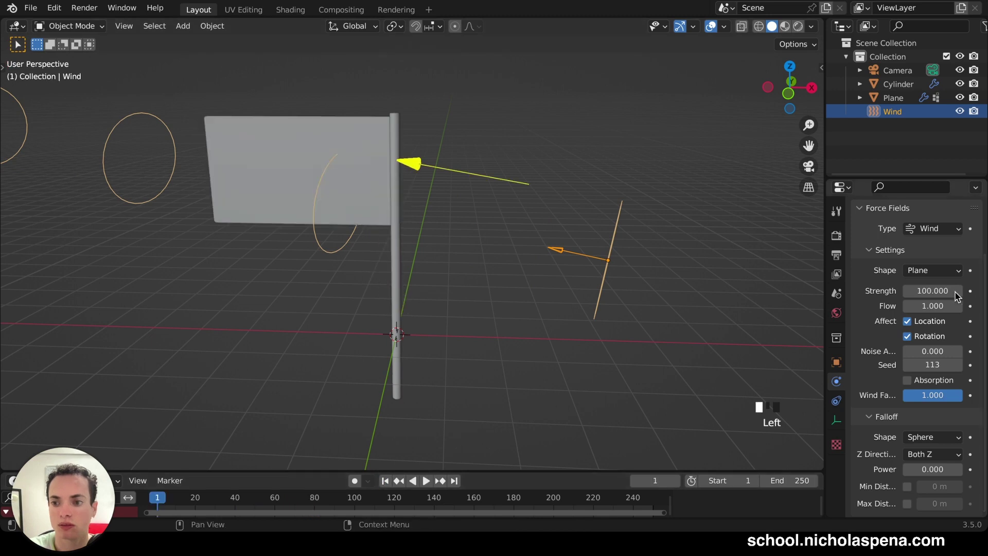
Set the wind strength to 1000 and replay to see the flag billow out
{"action": "left_click", "coordinate": [936, 291]}
{"action": "type", "text": "1000"}
{"action": "key", "text": "Return"}
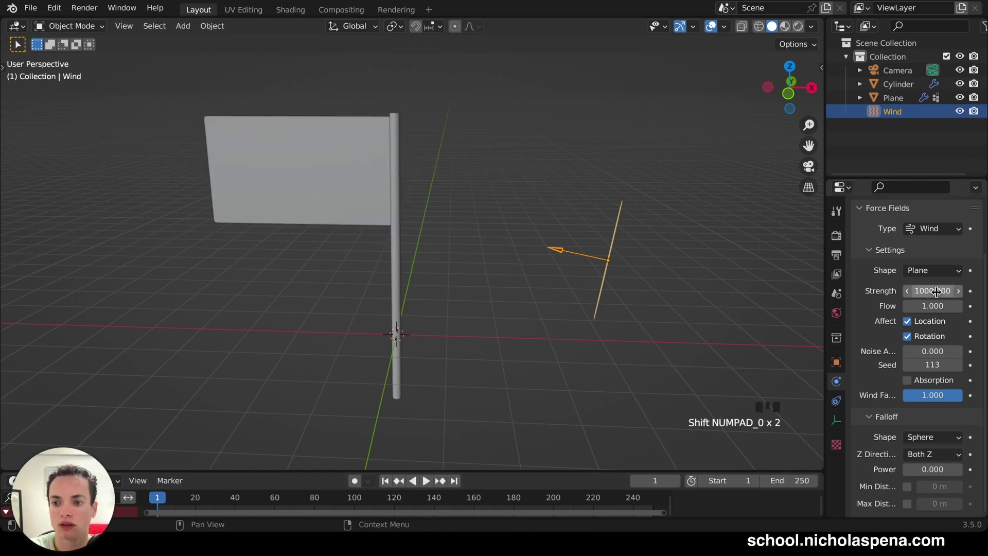
{"action": "left_click", "coordinate": [384, 480]}
{"action": "key", "text": "space"}
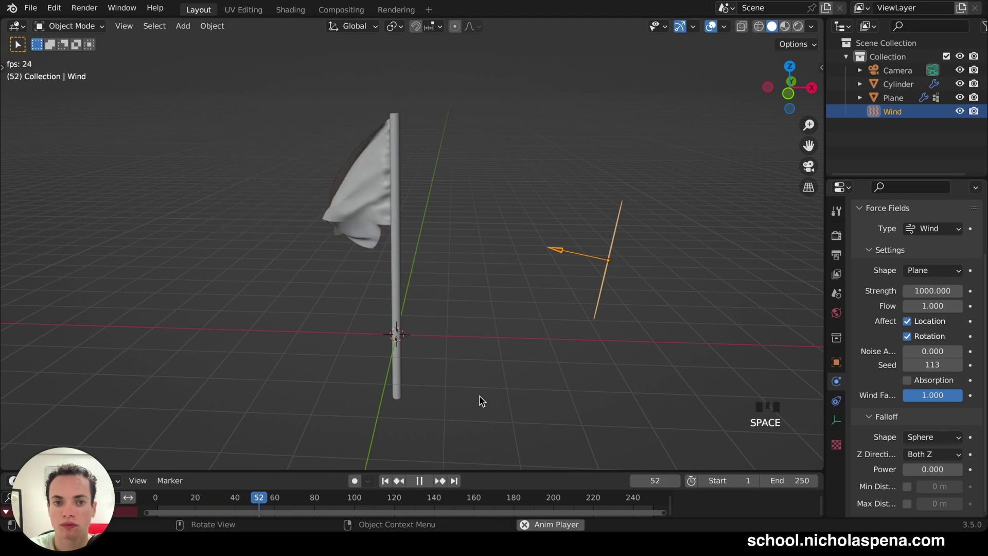
{"action": "middle_click_drag", "start_coordinate": [481, 402], "coordinate": [481, 401]}
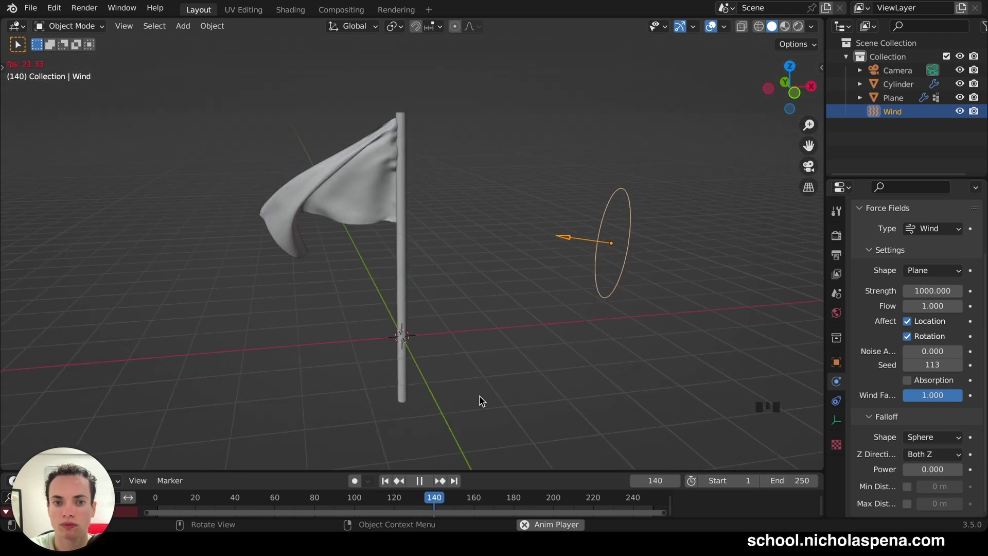
{"action": "key", "text": "space"}
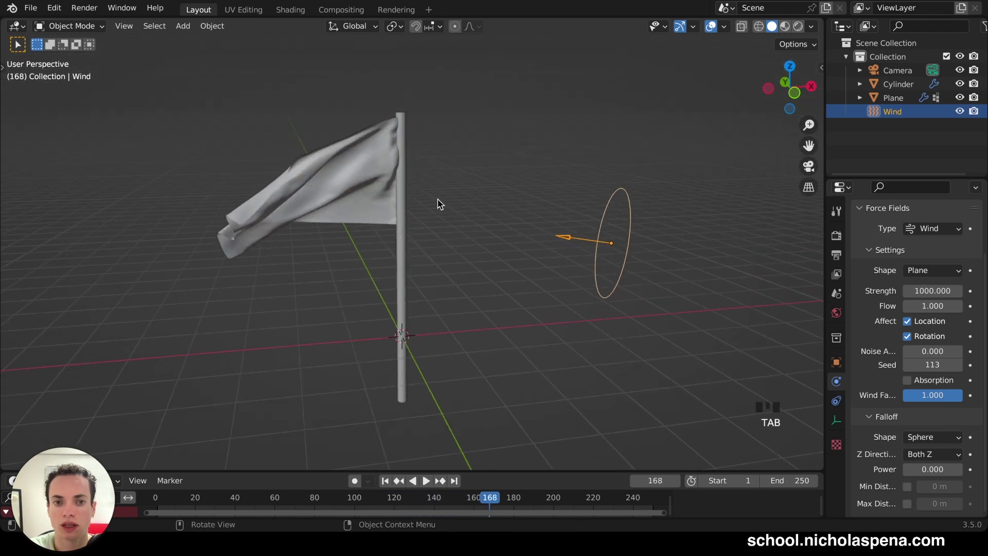
At frame 1, select the flag plane in Edit Mode and view it from the front
{"action": "left_click", "coordinate": [386, 481]}
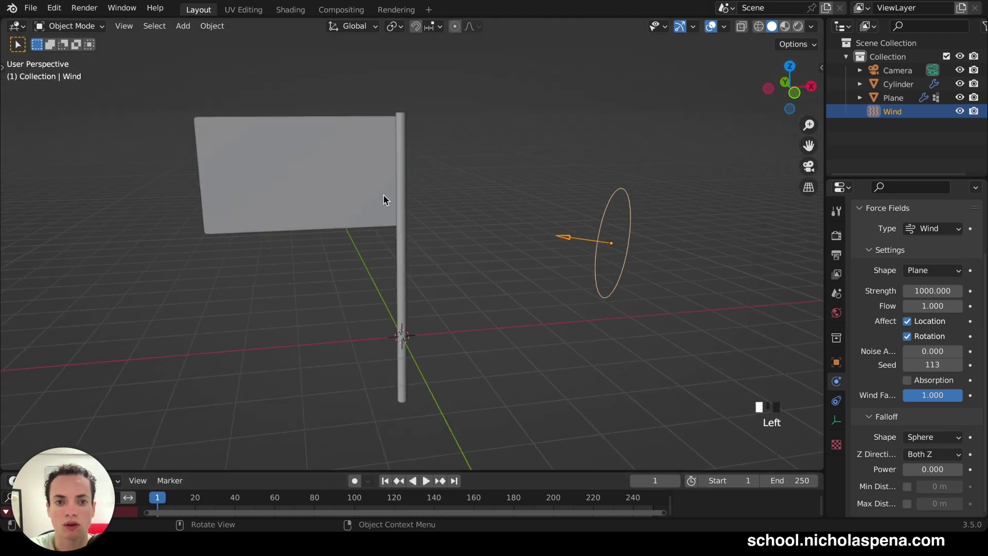
{"action": "left_click", "coordinate": [384, 195]}
{"action": "key", "text": "Tab"}
{"action": "scroll", "coordinate": [400, 149], "scroll_direction": "up", "scroll_amount": 3, "text": "shift"}
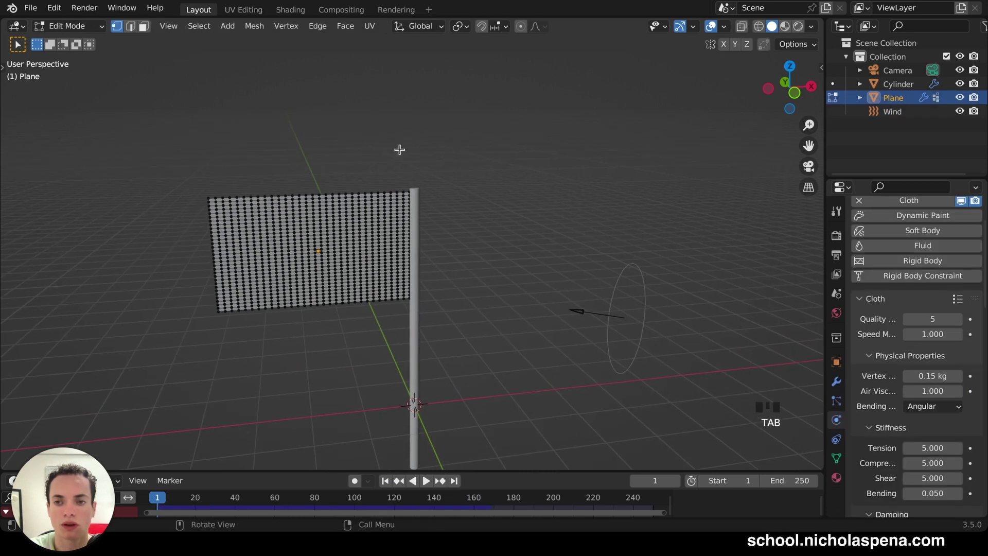
{"action": "left_click", "coordinate": [794, 93]}
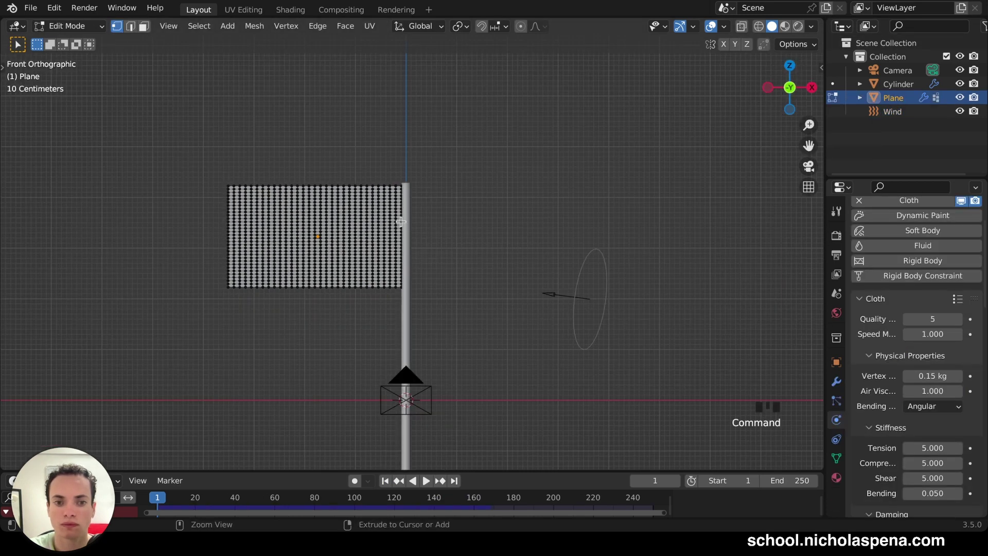
{"action": "scroll", "coordinate": [400, 222], "scroll_direction": "up", "scroll_amount": 3}
{"action": "key", "text": "Tab"}
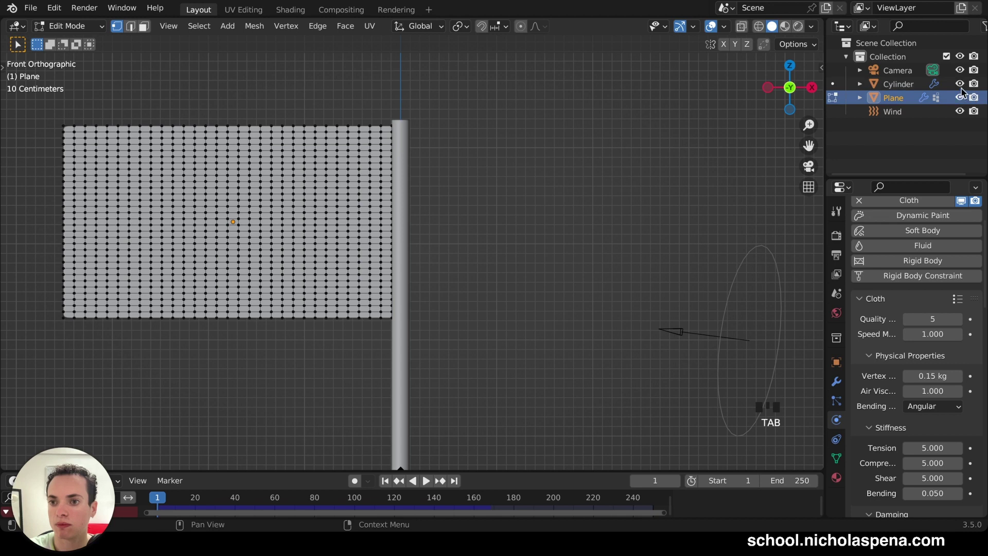
Hide the pole, box-select the flag's vertex column along the pole edge, and show its vertex groups
{"action": "left_click", "coordinate": [960, 84]}
{"action": "scroll", "coordinate": [479, 183], "scroll_direction": "up", "scroll_amount": 2}
{"action": "left_click_drag", "start_coordinate": [381, 59], "coordinate": [389, 407]}
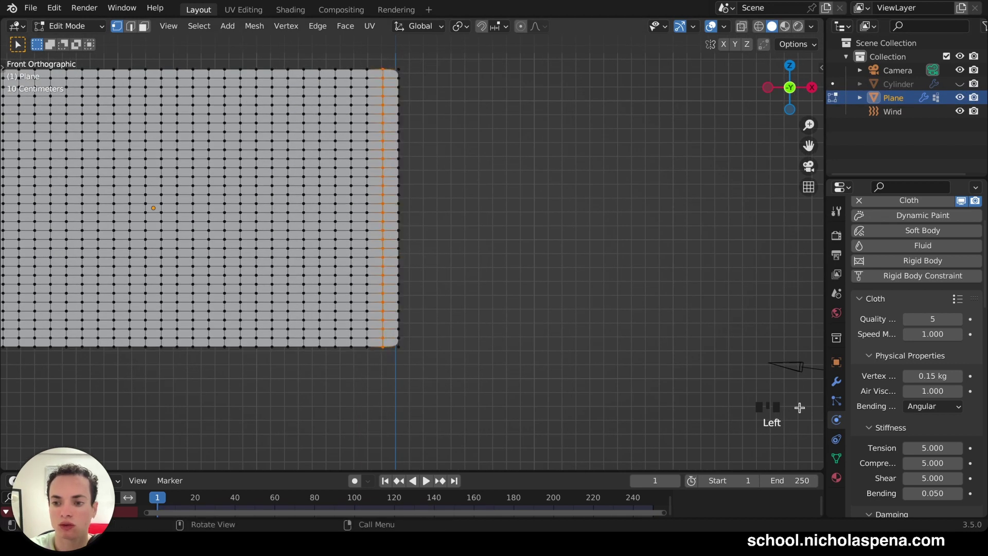
{"action": "left_click", "coordinate": [836, 460]}
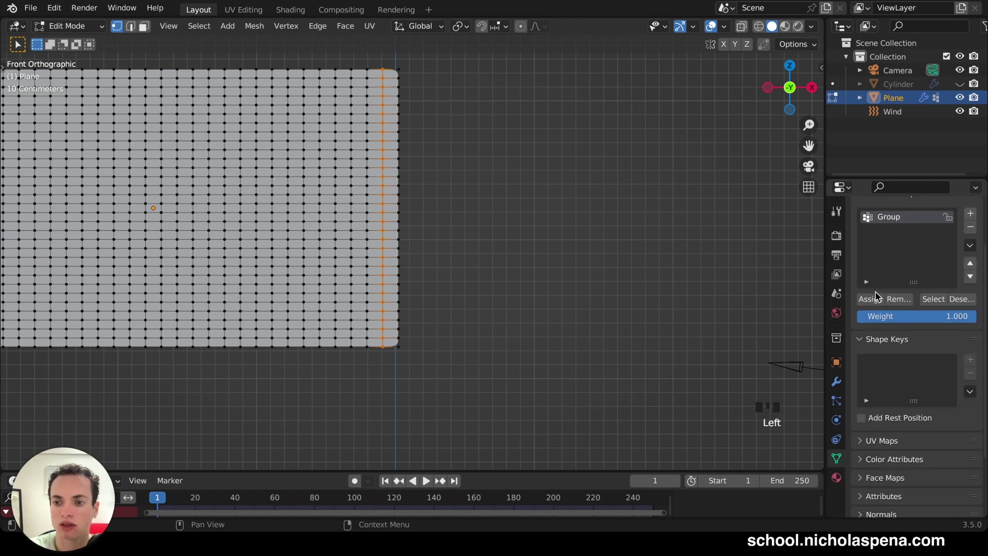
{"action": "key", "text": "Tab"}
{"action": "key", "text": "Tab"}
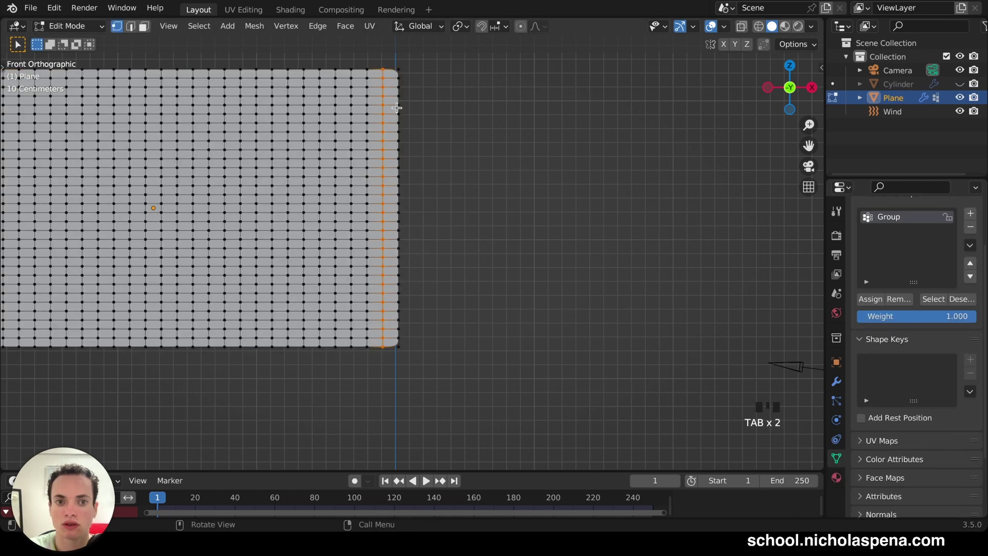
Select the flag's edge along the pole, stop playback at frame 1, and enter Edit Mode
{"action": "left_click_drag", "start_coordinate": [378, 61], "coordinate": [414, 419]}
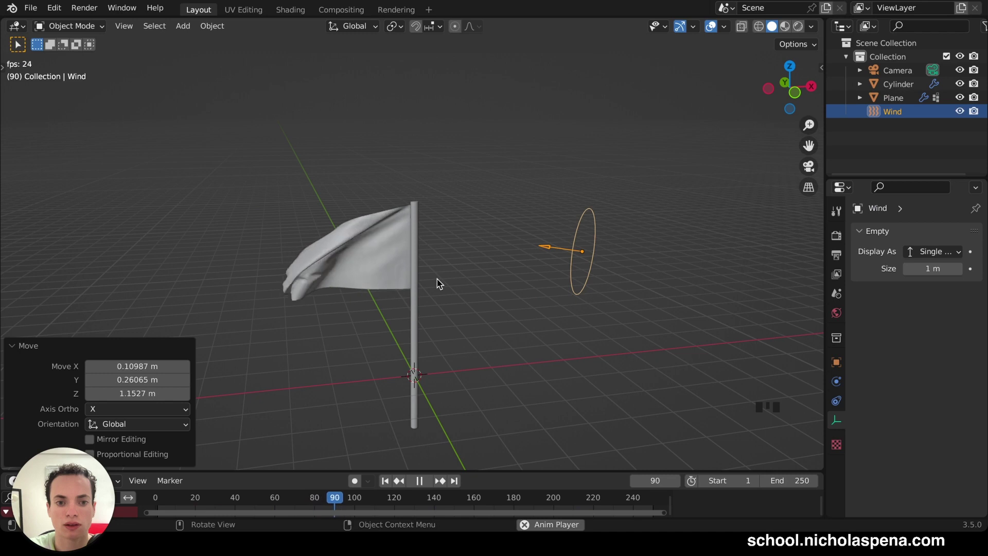
{"action": "key", "text": "space"}
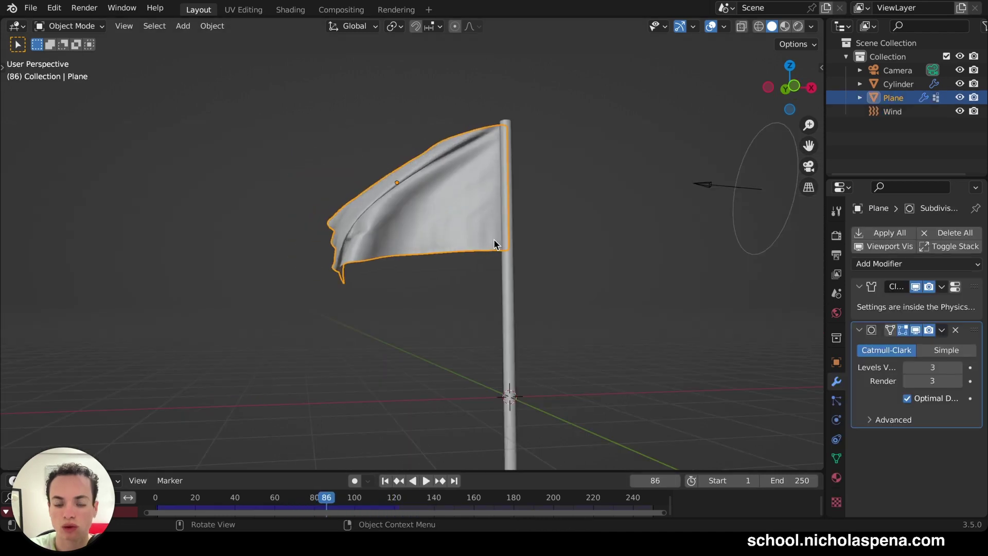
{"action": "left_click", "coordinate": [385, 480]}
{"action": "middle_click_drag", "start_coordinate": [436, 298], "coordinate": [447, 240]}
{"action": "key", "text": "Tab"}
{"action": "key", "text": "Tab"}
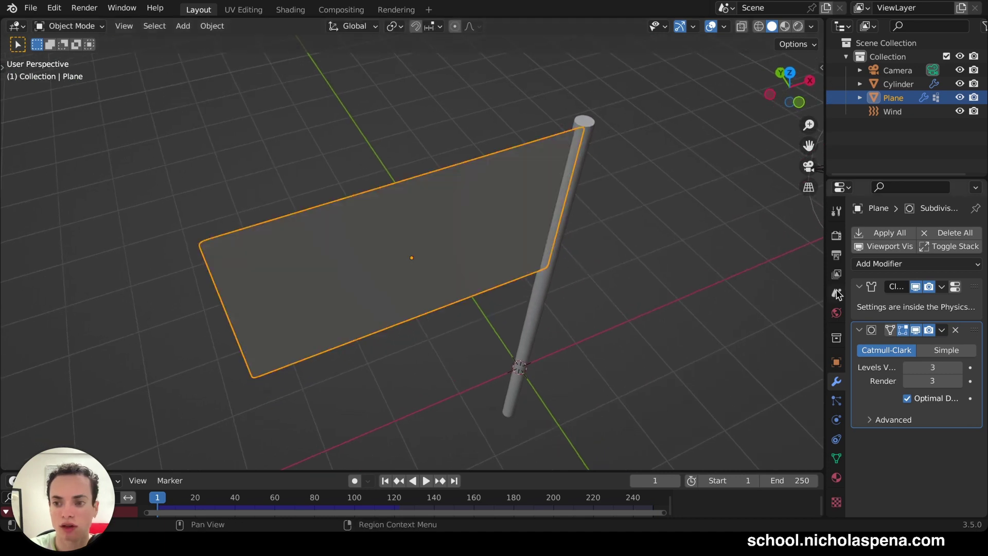
Add a Solidify modifier to the flag and set its thickness to 0.02 m
{"action": "left_click", "coordinate": [878, 264]}
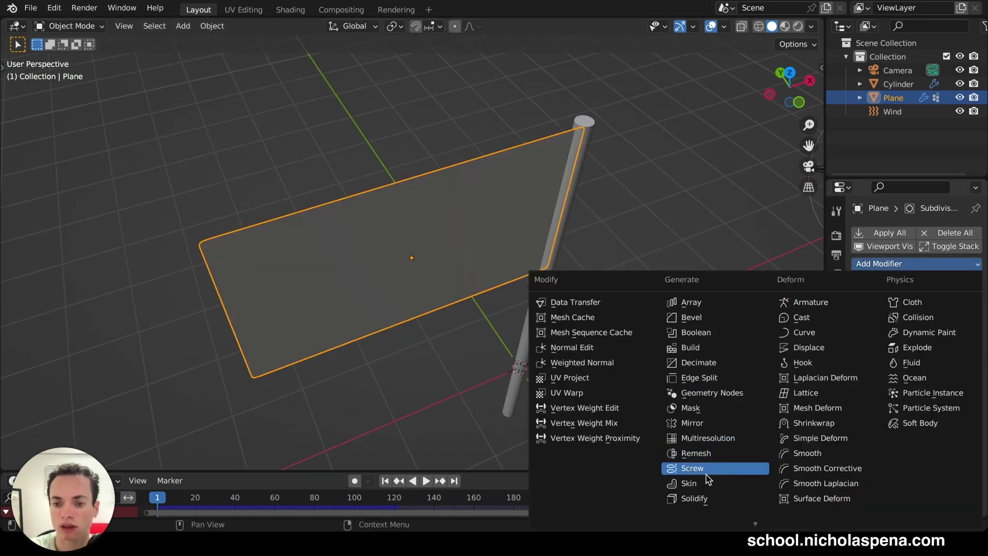
{"action": "left_click", "coordinate": [702, 498]}
{"action": "middle_click_drag", "start_coordinate": [602, 225], "coordinate": [604, 228]}
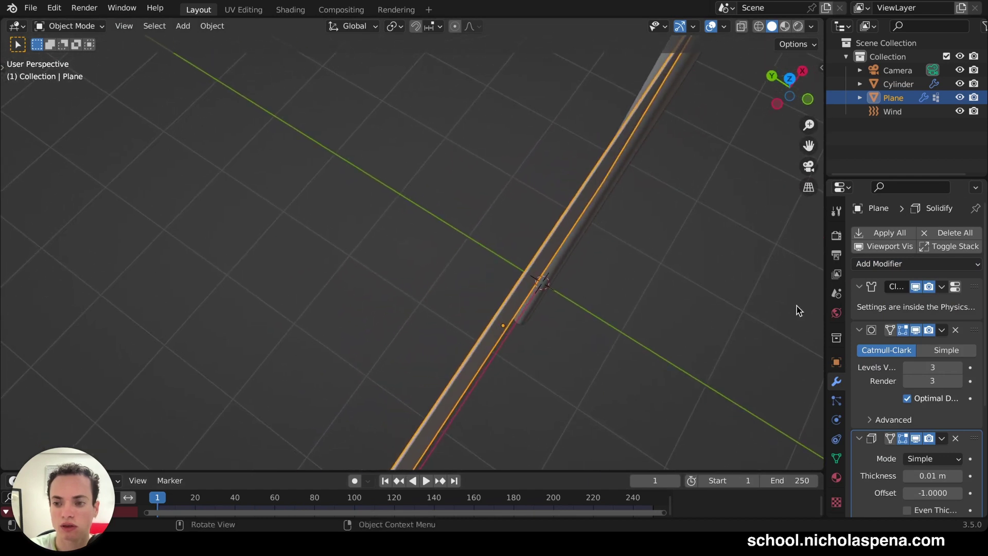
{"action": "scroll", "coordinate": [893, 391], "scroll_direction": "down", "scroll_amount": 4}
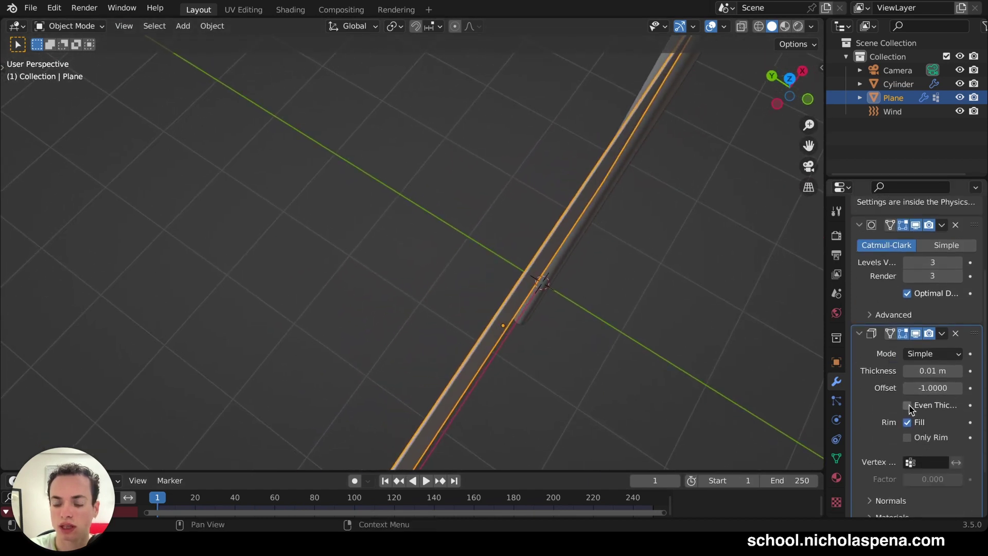
{"action": "left_click", "coordinate": [958, 370]}
{"action": "left_click", "coordinate": [958, 371]}
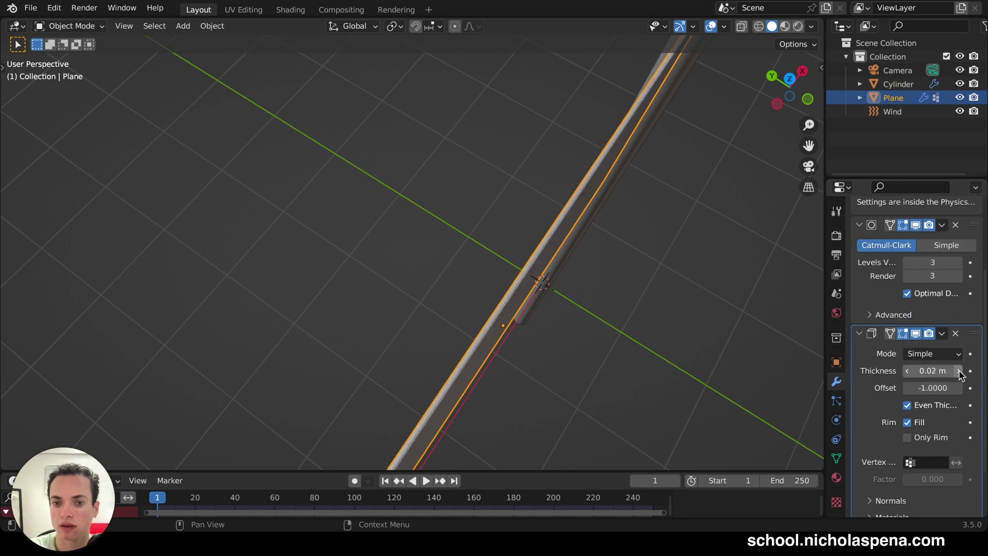
{"action": "middle_click_drag", "start_coordinate": [746, 370], "coordinate": [432, 465]}
{"action": "left_click", "coordinate": [907, 370]}
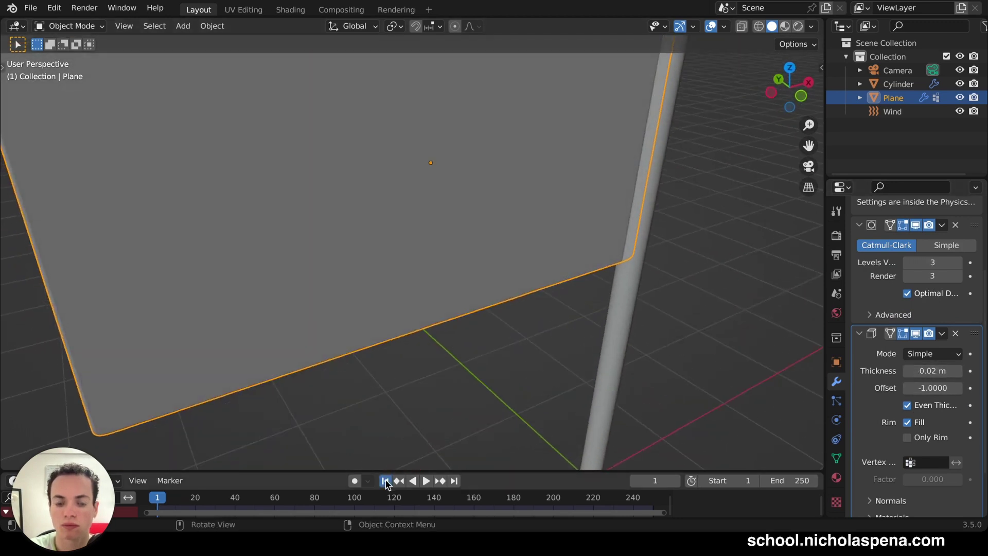
{"action": "scroll", "coordinate": [430, 375], "scroll_direction": "down", "scroll_amount": 6}
{"action": "key", "text": "space"}
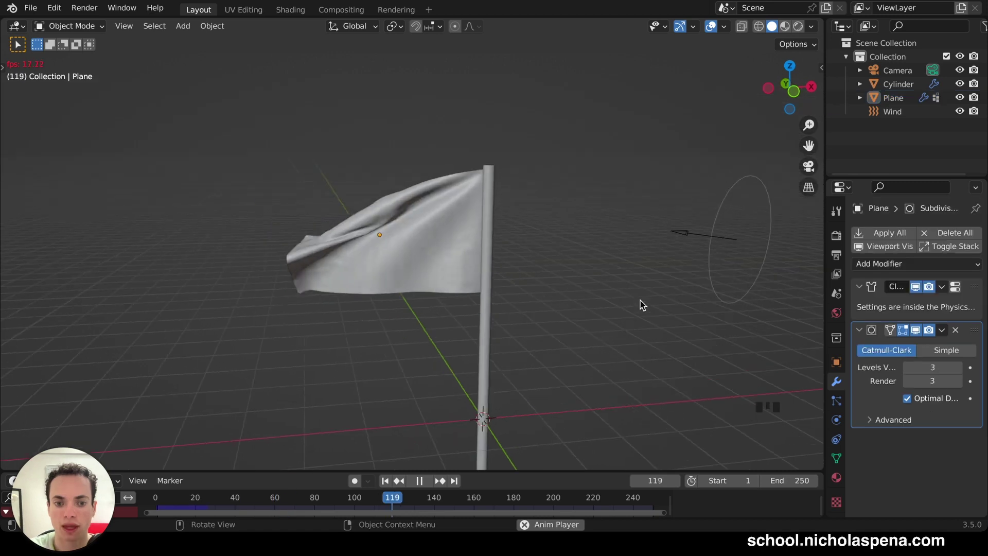
{"action": "key", "text": "space"}
{"action": "left_click", "coordinate": [385, 482]}
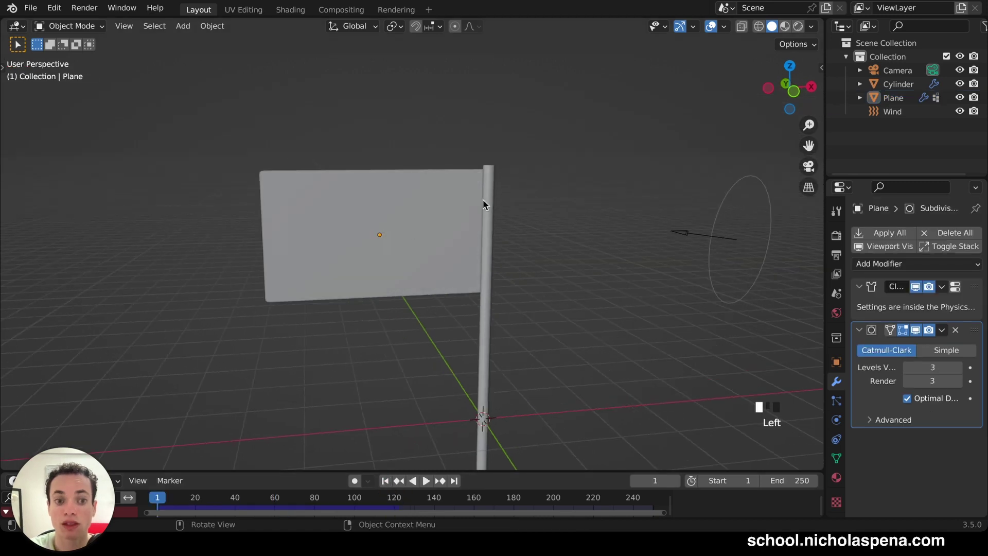
{"action": "middle_click_drag", "start_coordinate": [506, 275], "coordinate": [506, 276]}
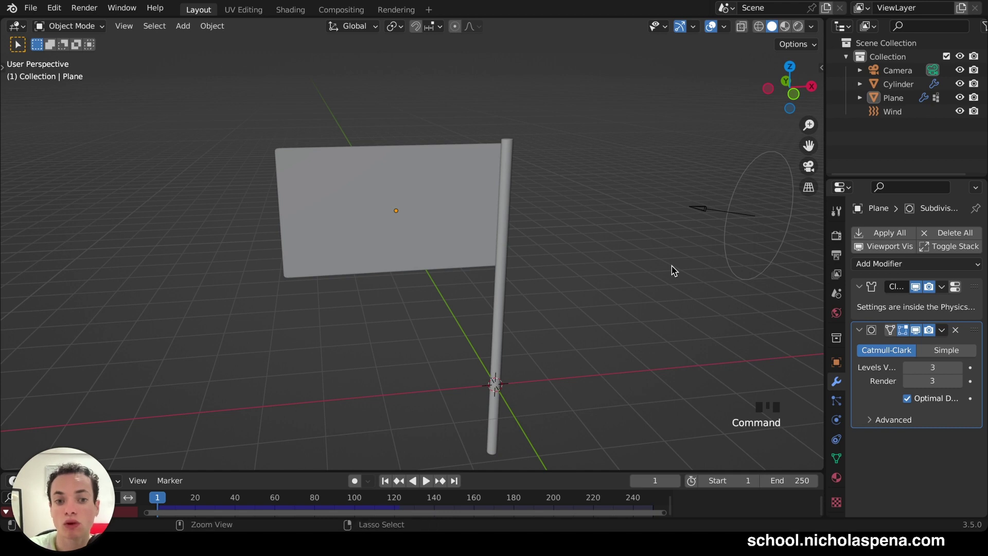
{"action": "middle_click_drag", "start_coordinate": [673, 271], "coordinate": [673, 271]}
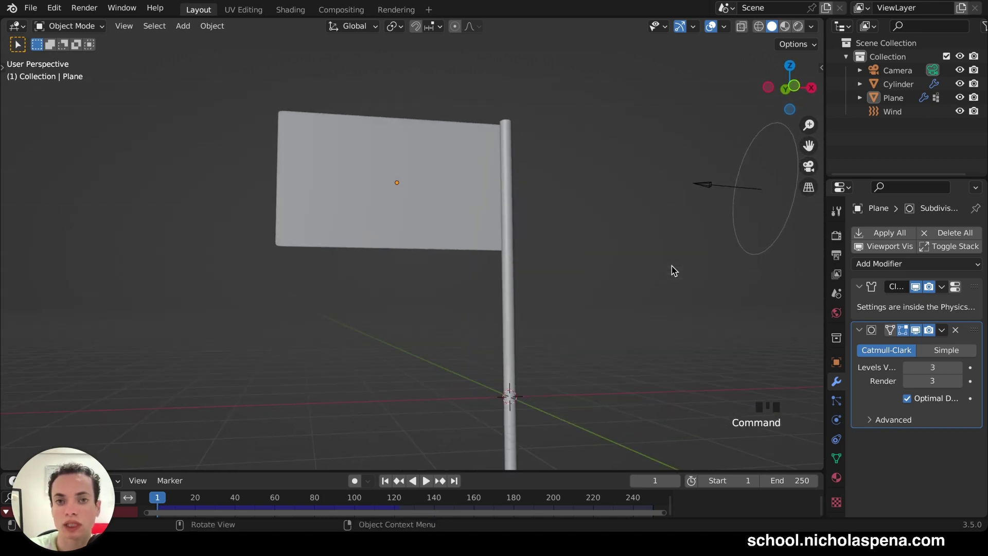